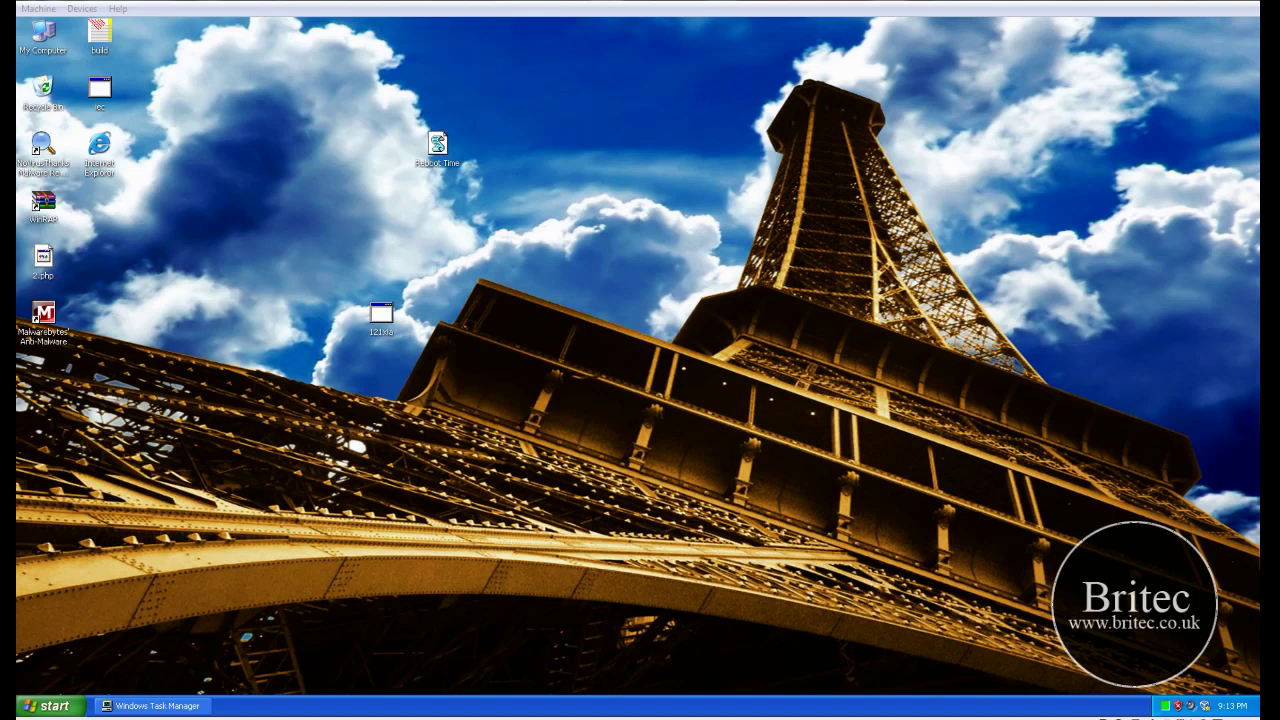
# View the NoVirusThanks product page, then launch Malware Remover and decline the Chinese Simplified language pack.
pyautogui.click(279, 688)
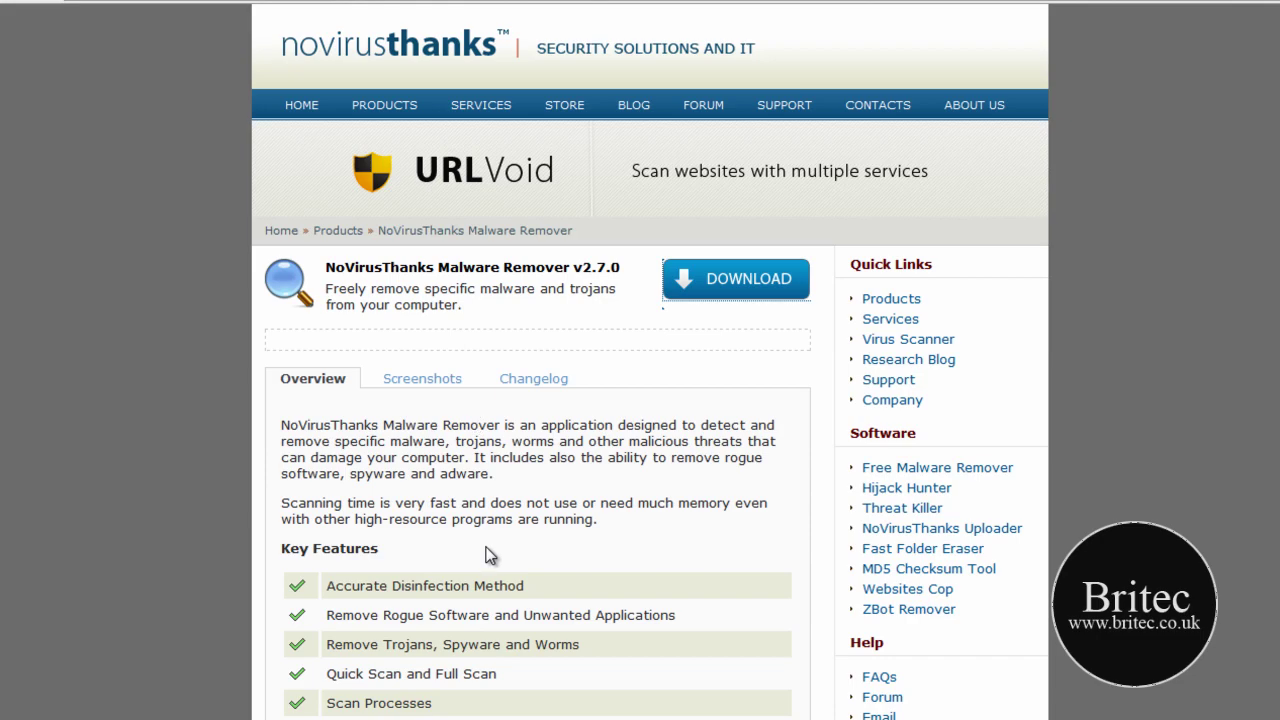
pyautogui.scroll(-3, 614, 672)
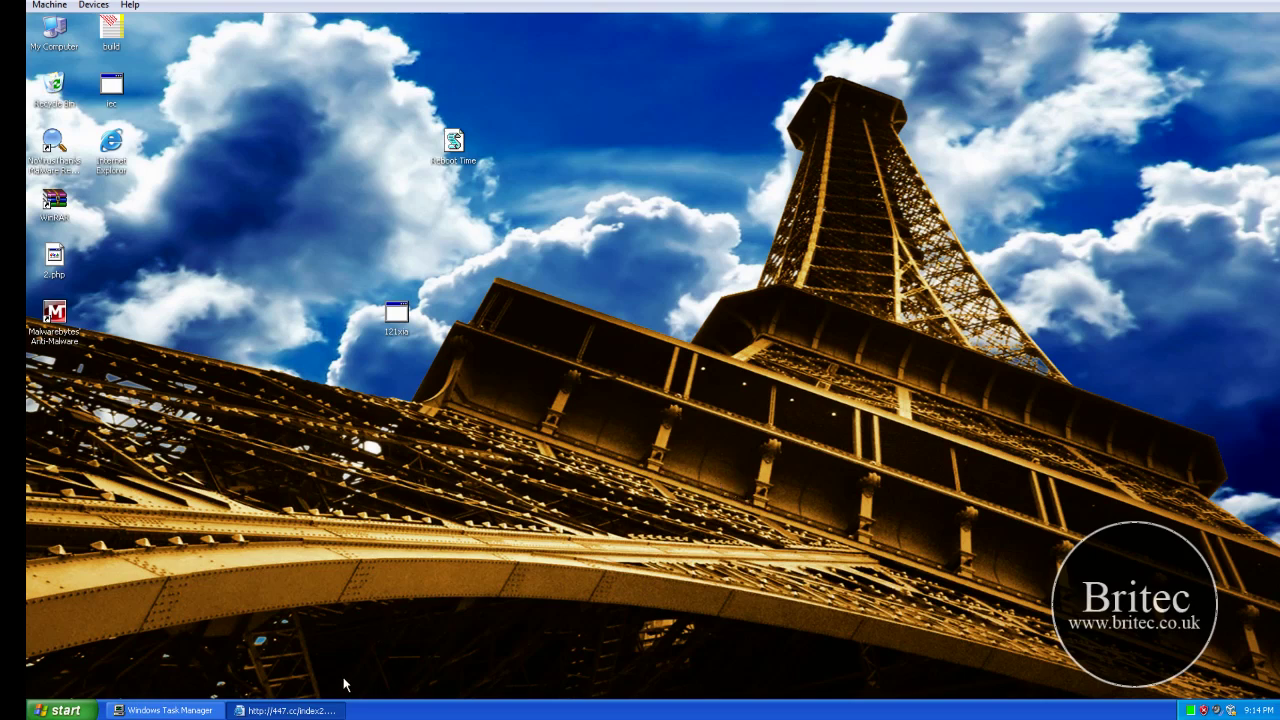
pyautogui.click(55, 146)
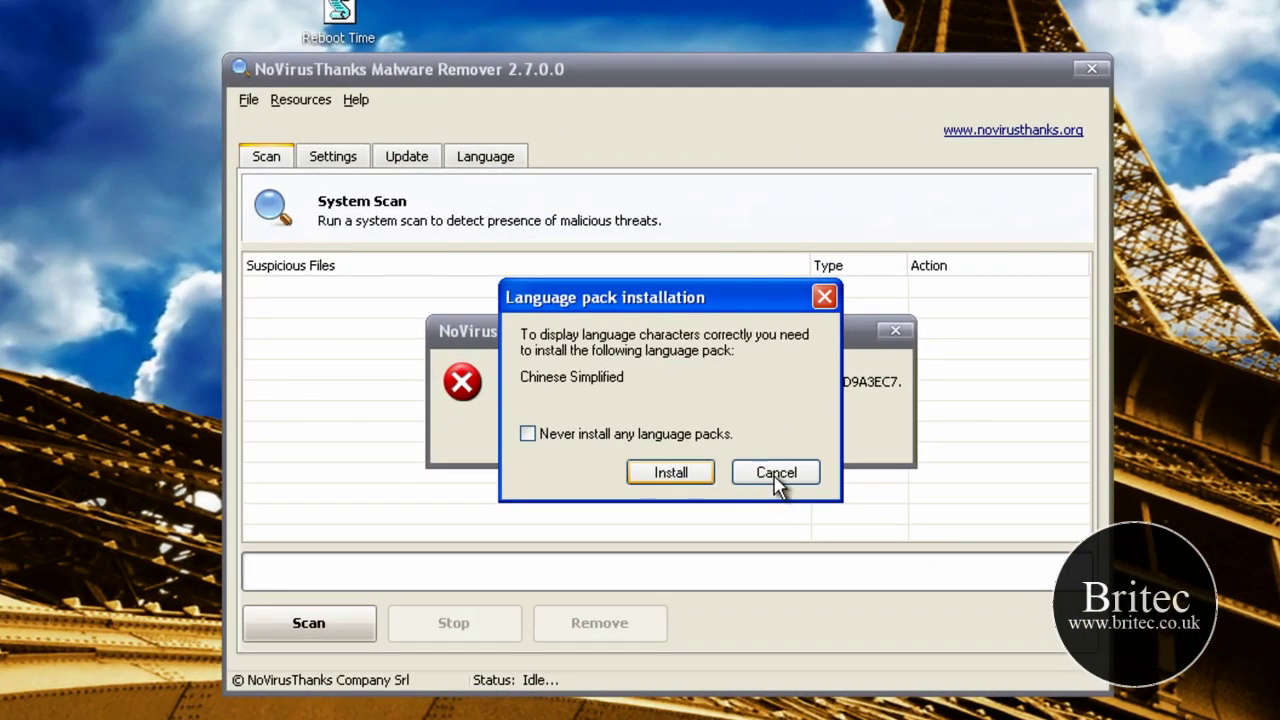
pyautogui.click(776, 473)
# Dismiss the access violation errors and decline the language pack installation again.
pyautogui.click(680, 447)
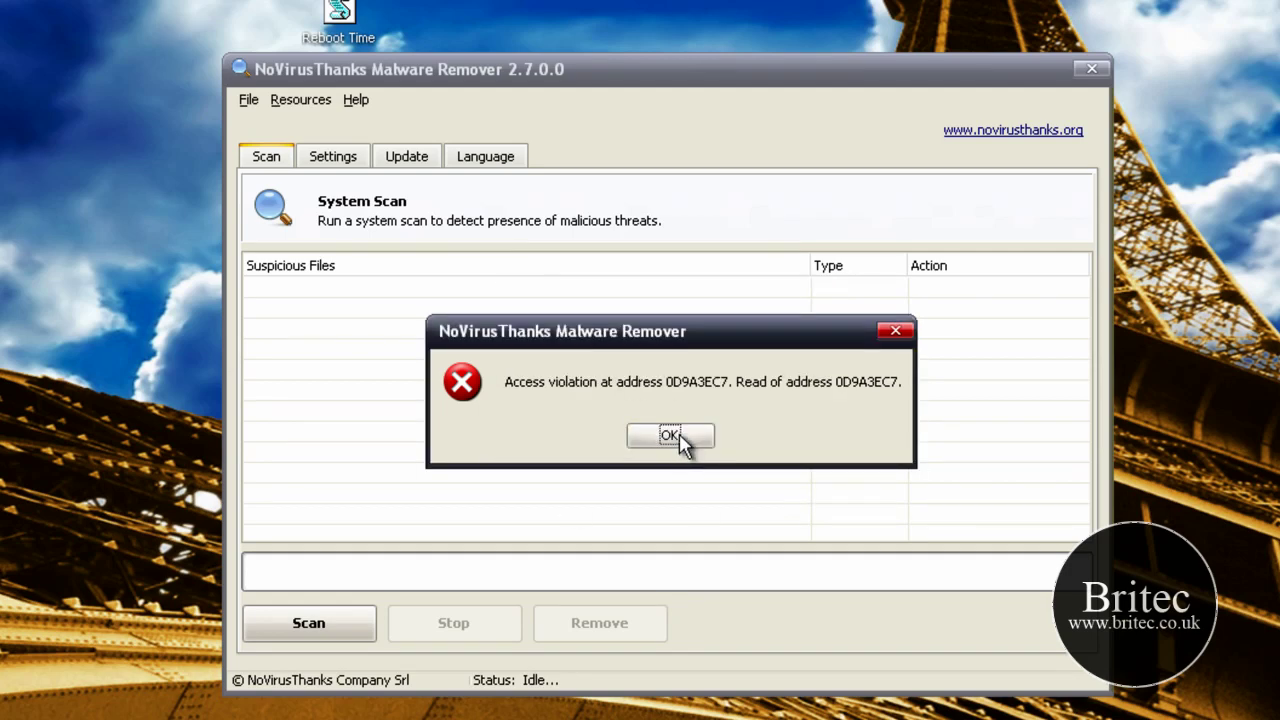
pyautogui.click(679, 437)
pyautogui.press('super')
pyautogui.press('super')
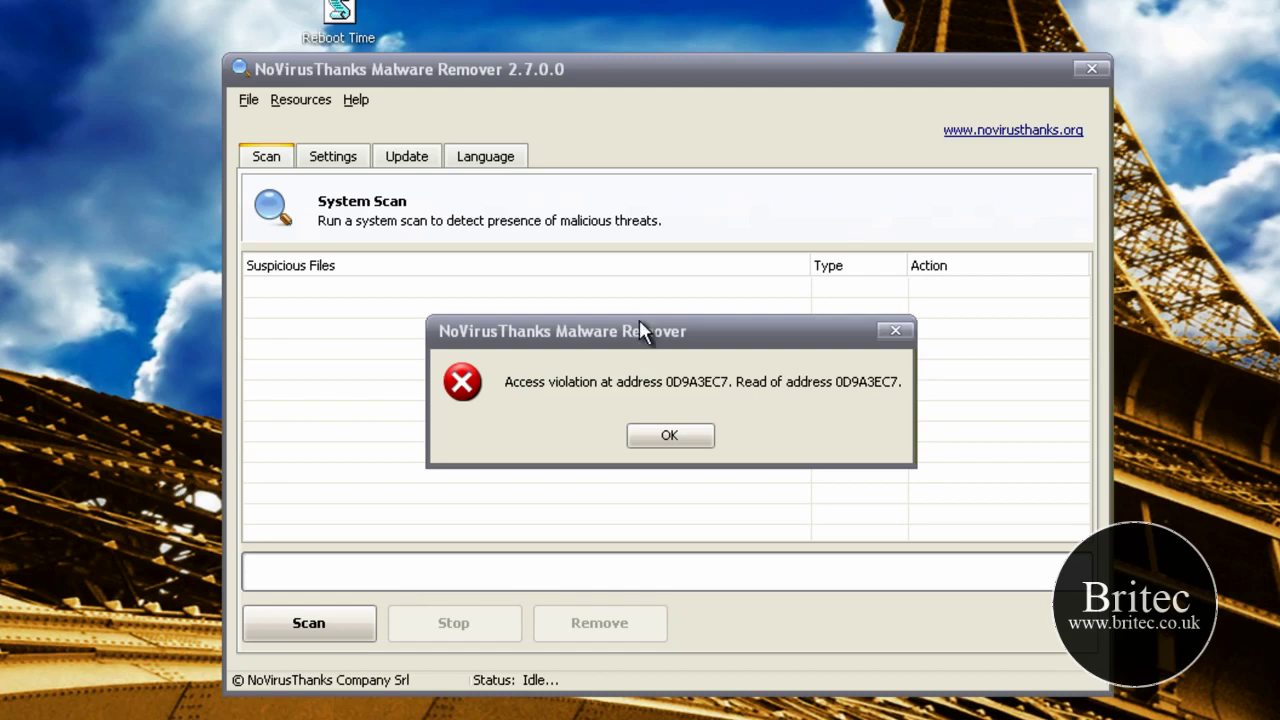
pyautogui.click(772, 304)
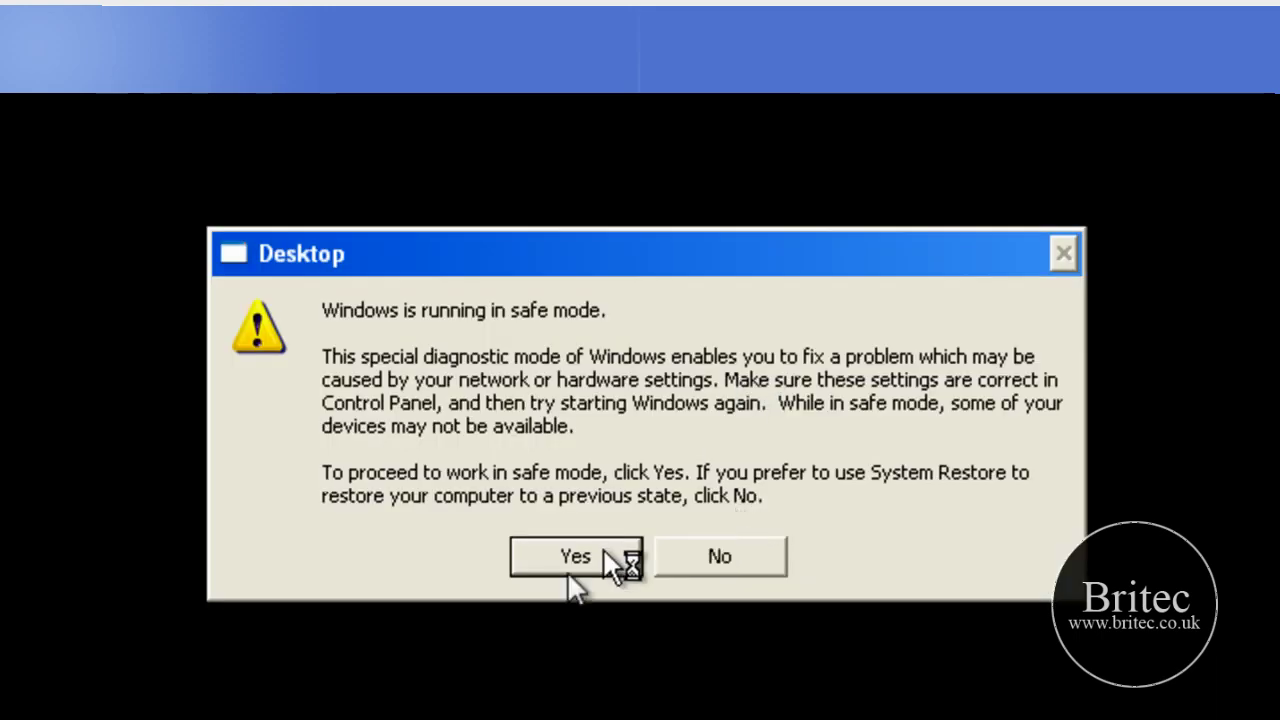
# Accept the 'Windows is running in safe mode' notice to reach the Safe Mode desktop.
pyautogui.click(570, 557)
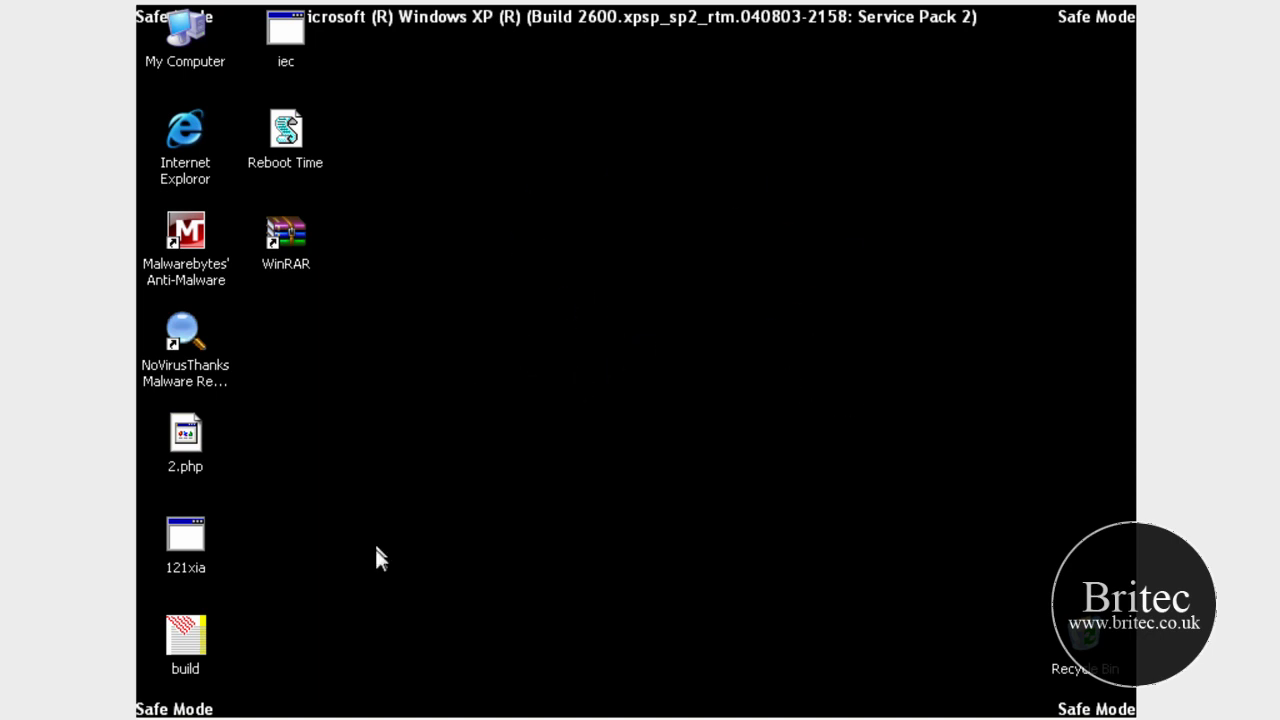
# Launch NoVirusThanks in safe mode and look through its Settings, Update and Language tabs.
pyautogui.doubleClick(185, 330)
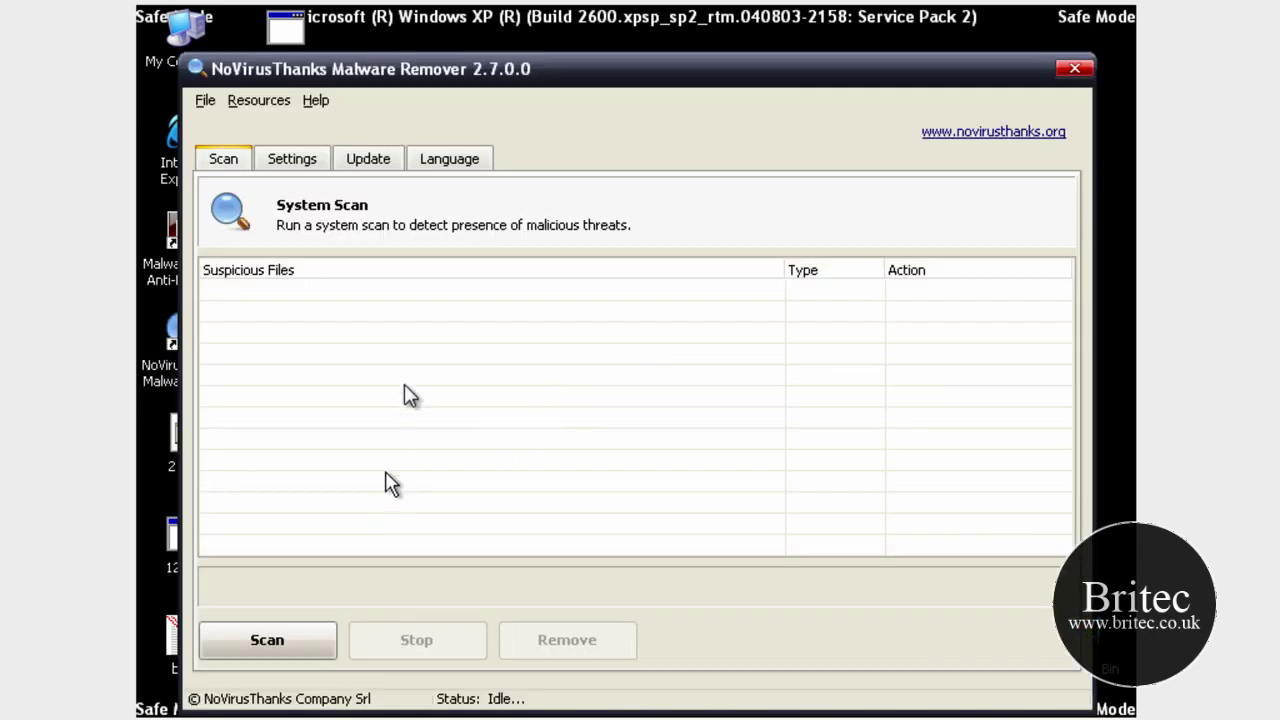
pyautogui.moveTo(549, 72); pyautogui.dragTo(546, 52)
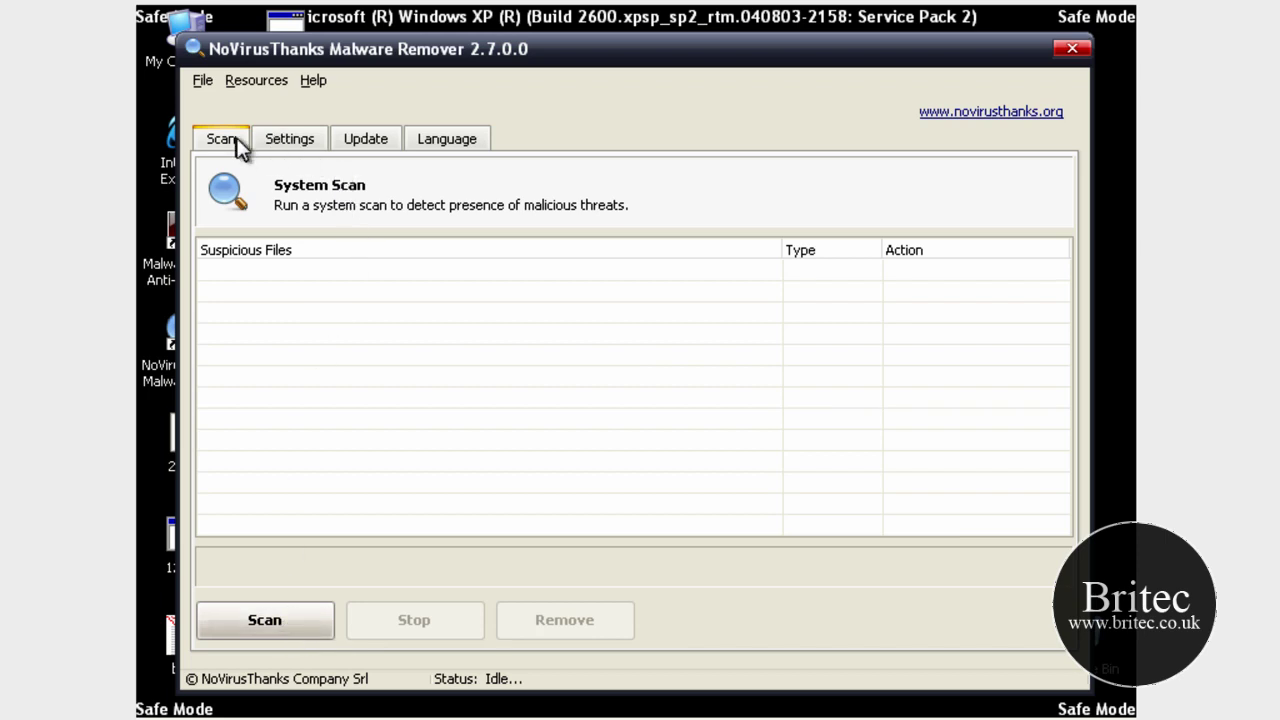
pyautogui.click(280, 141)
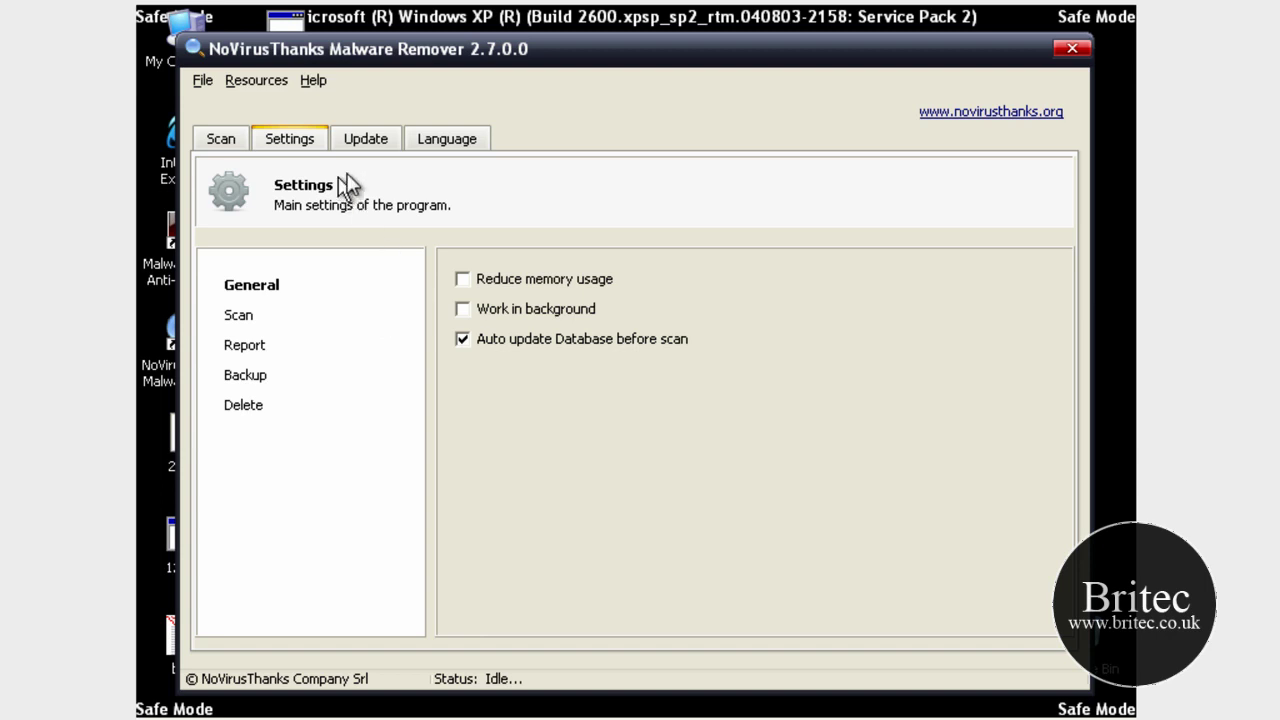
pyautogui.click(368, 142)
pyautogui.click(441, 143)
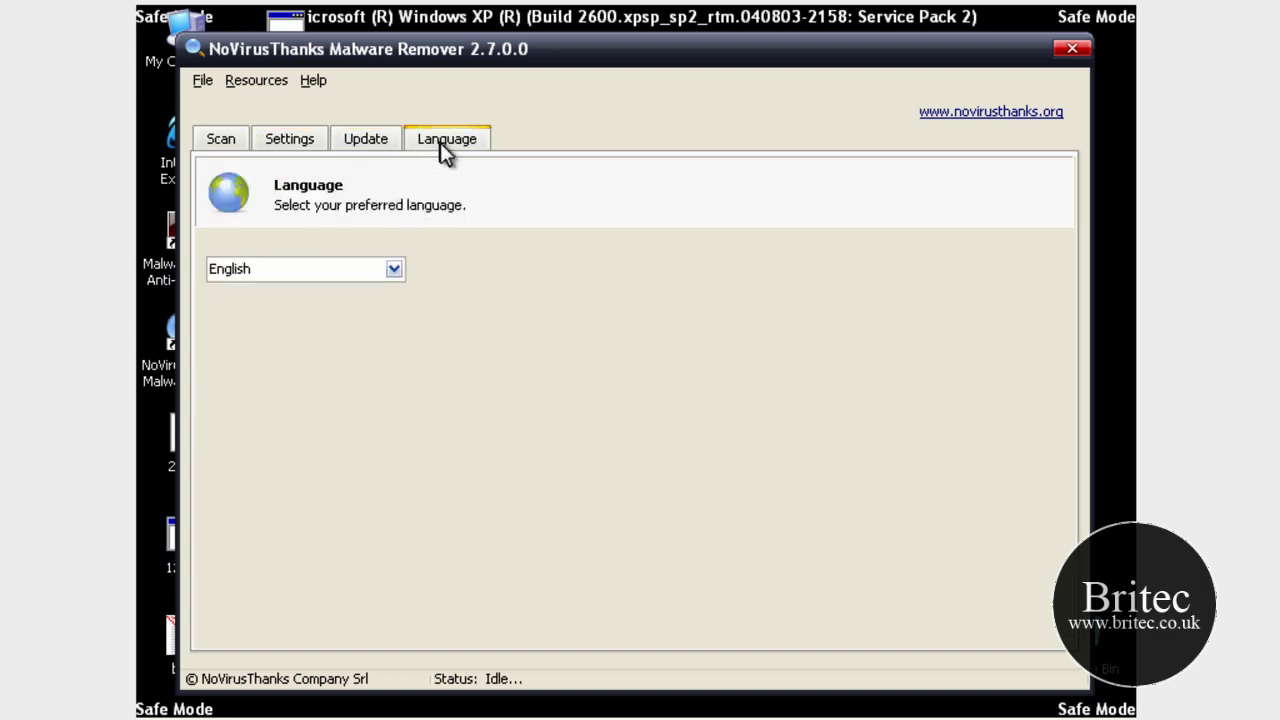
pyautogui.click(222, 140)
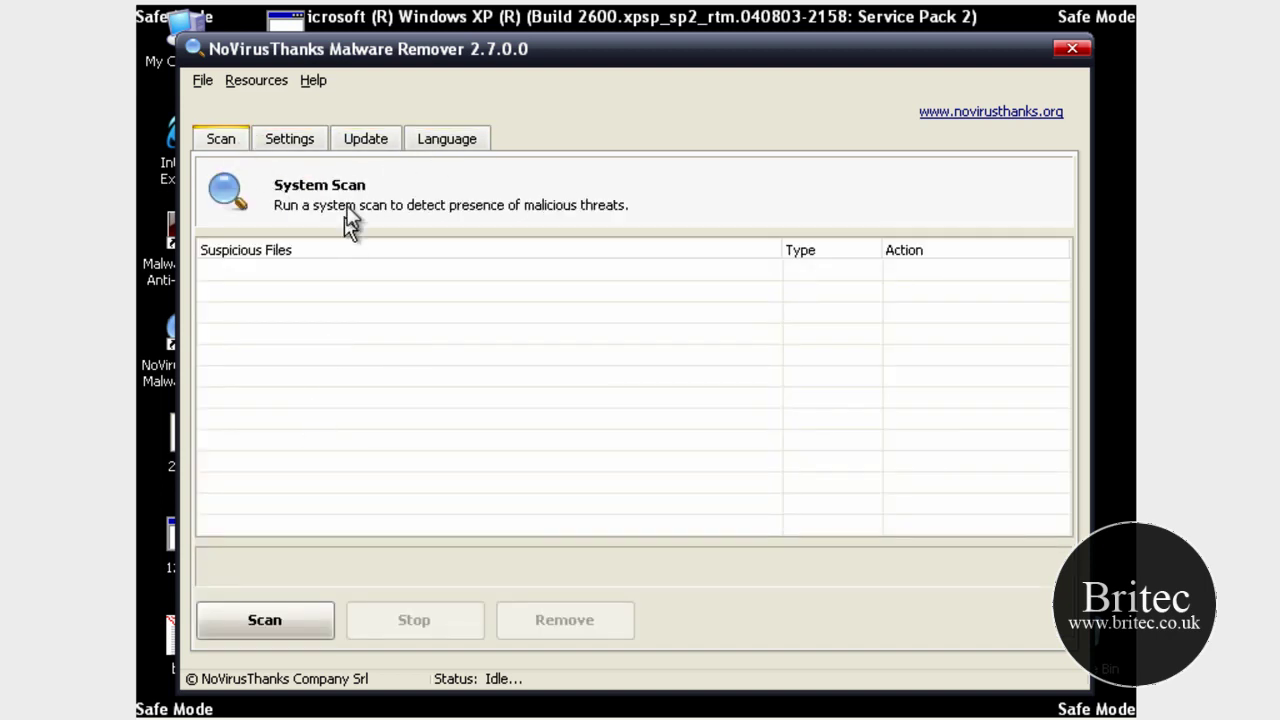
# Review the deletion, backup, report, scan and general settings categories, then return to System Scan.
pyautogui.click(304, 140)
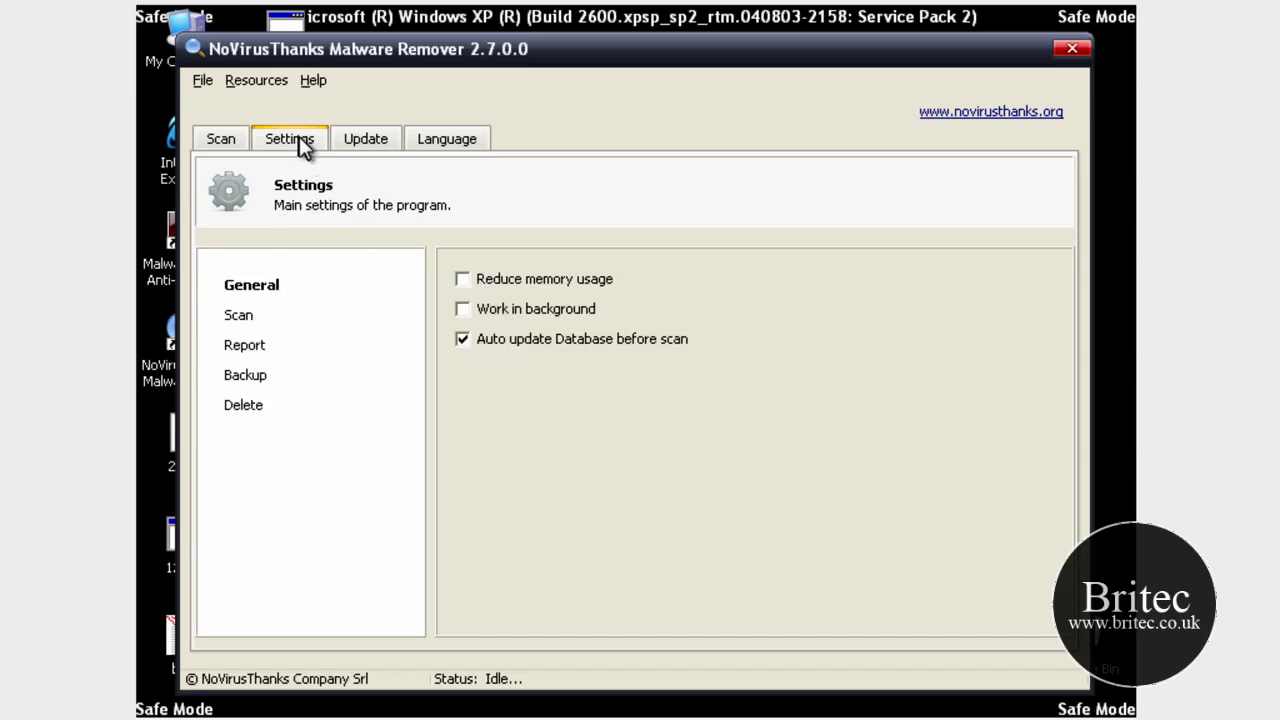
pyautogui.click(244, 404)
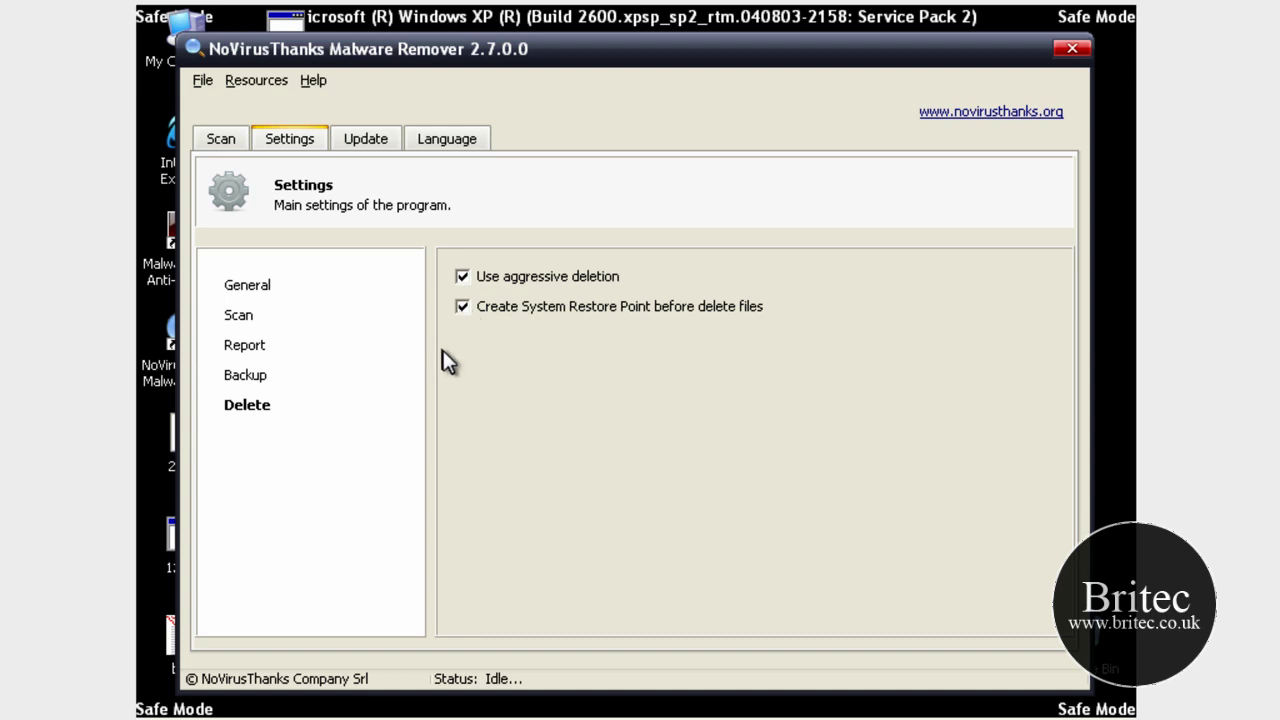
pyautogui.click(262, 378)
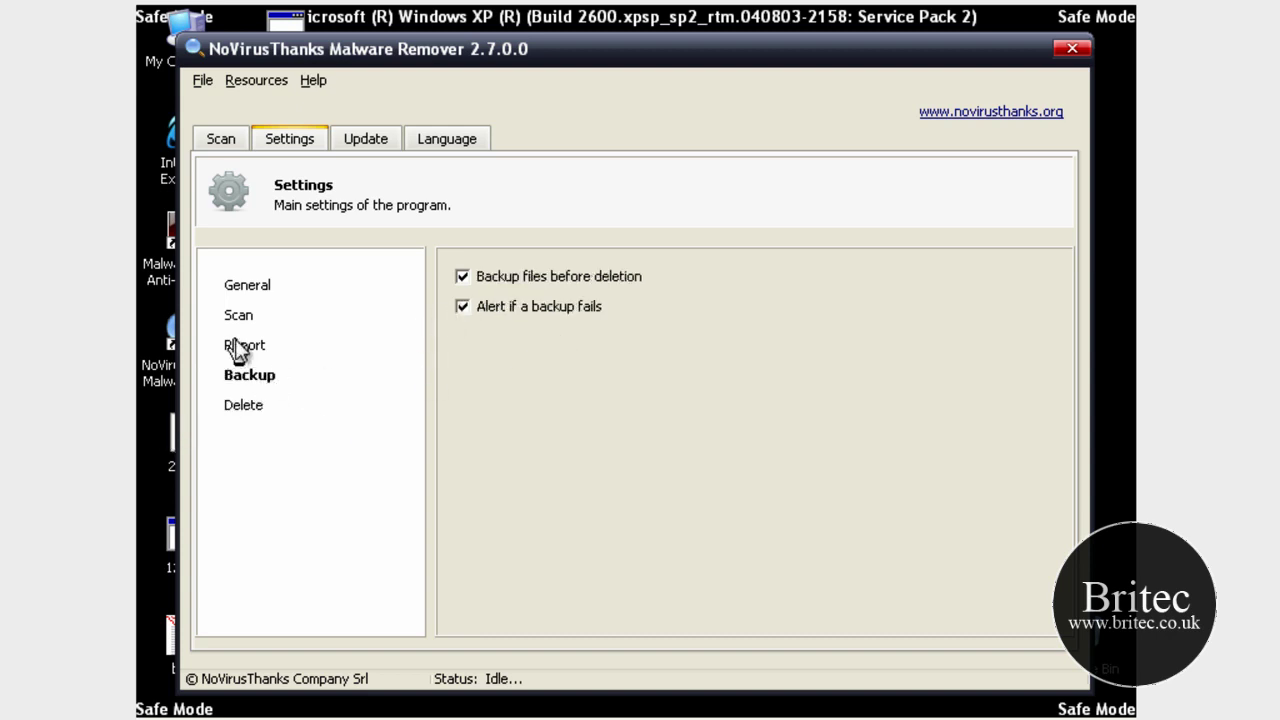
pyautogui.click(238, 345)
pyautogui.click(232, 317)
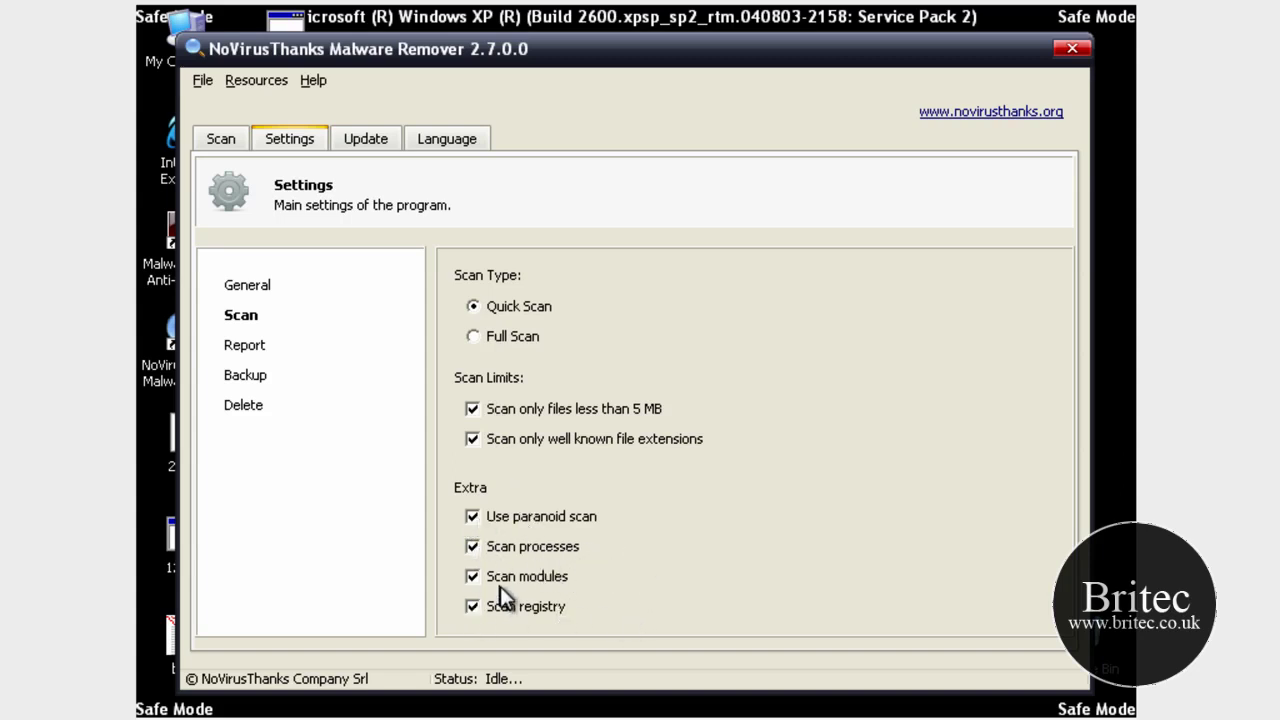
pyautogui.click(260, 284)
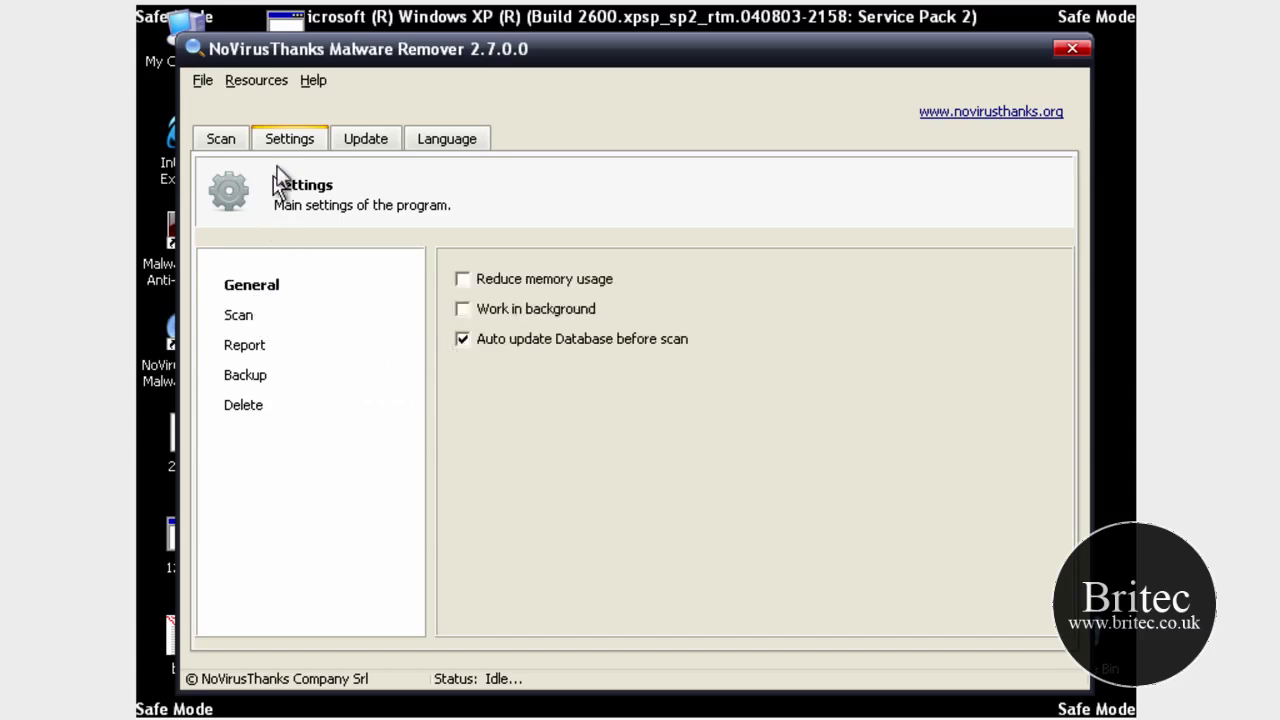
pyautogui.click(222, 139)
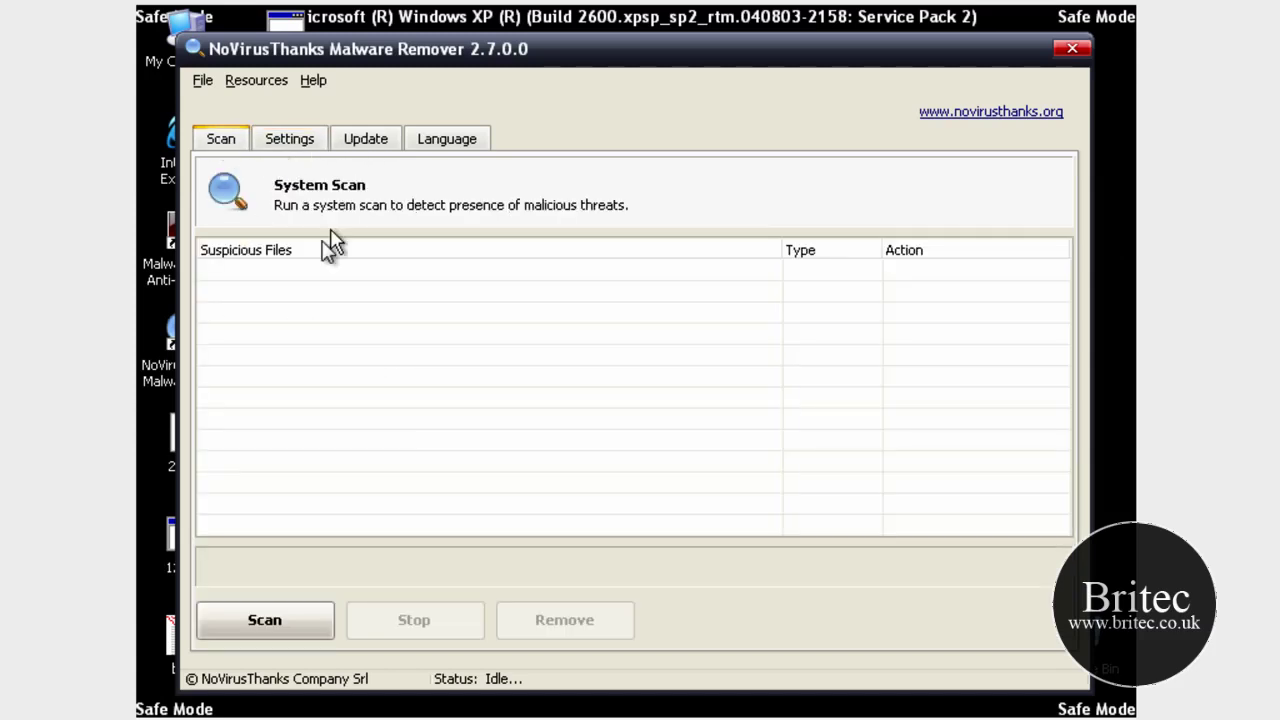
# Run the system scan until it flags sdra64.exe, the lowsec folder and urlmon.dll.
pyautogui.click(298, 628)
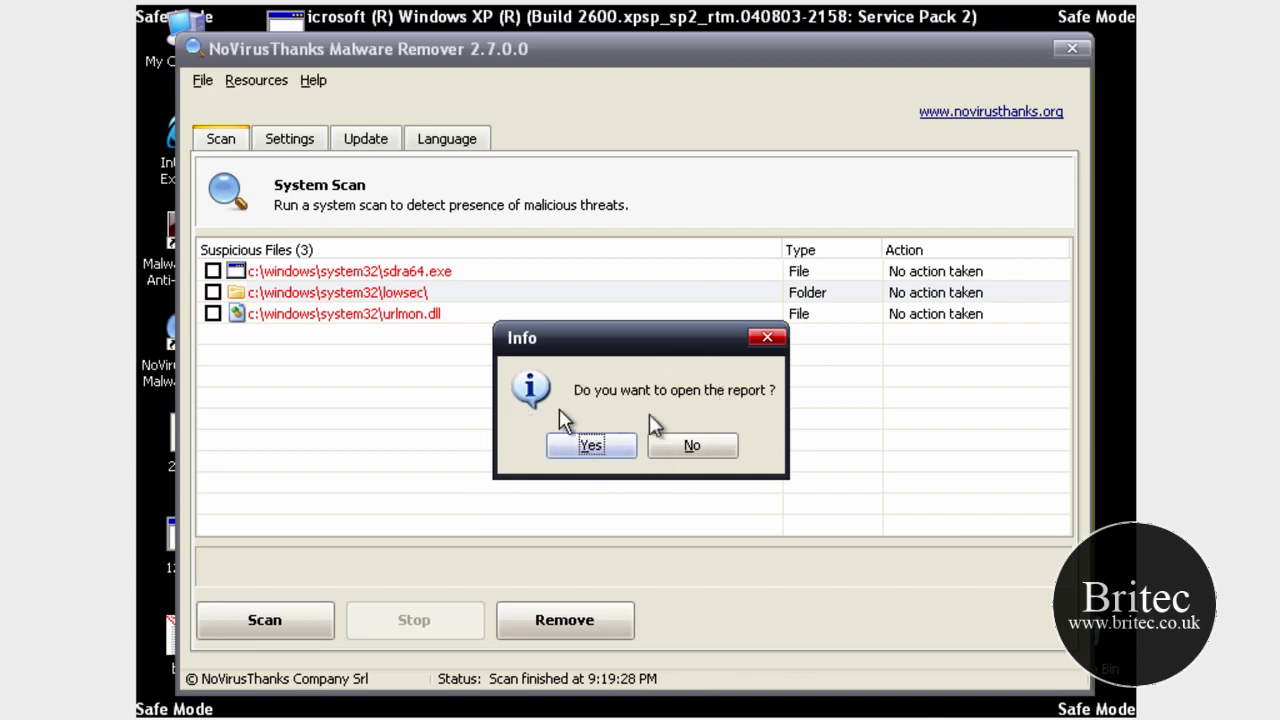
# Skip the report, then remove sdra64.exe, lowsec and urlmon.dll without a System Restore point.
pyautogui.click(731, 455)
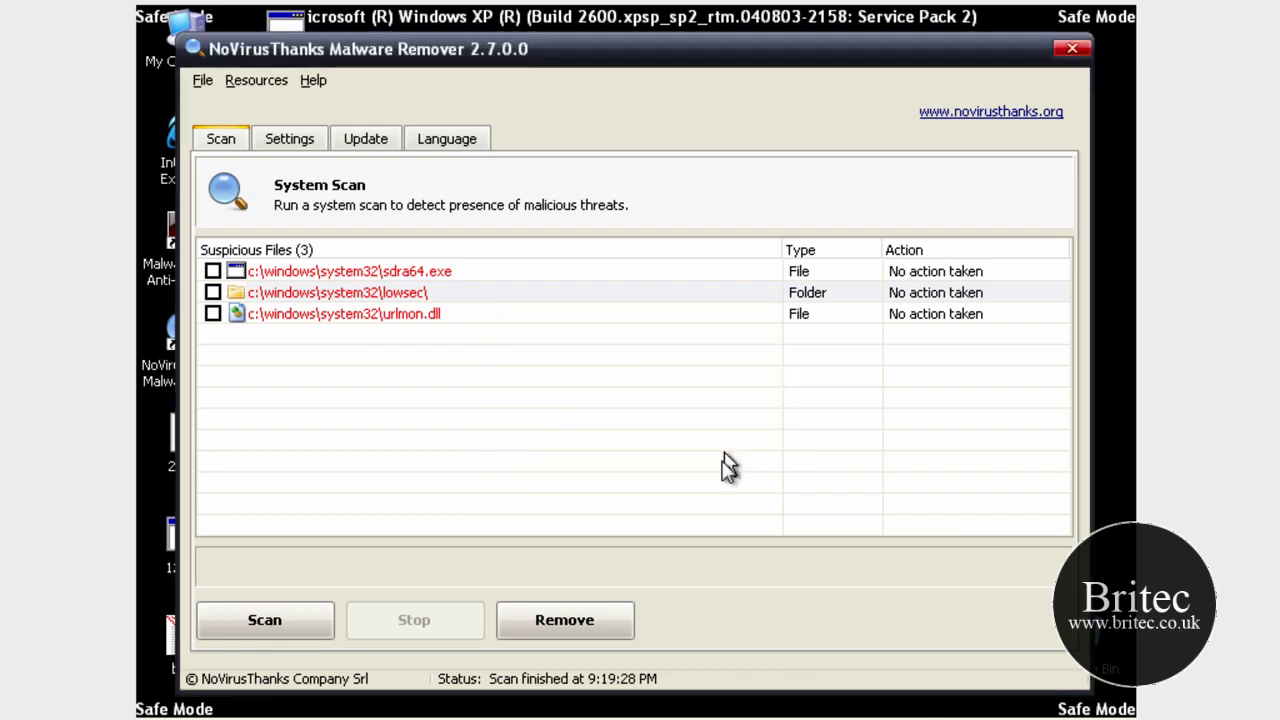
pyautogui.click(213, 271)
pyautogui.click(213, 292)
pyautogui.click(213, 313)
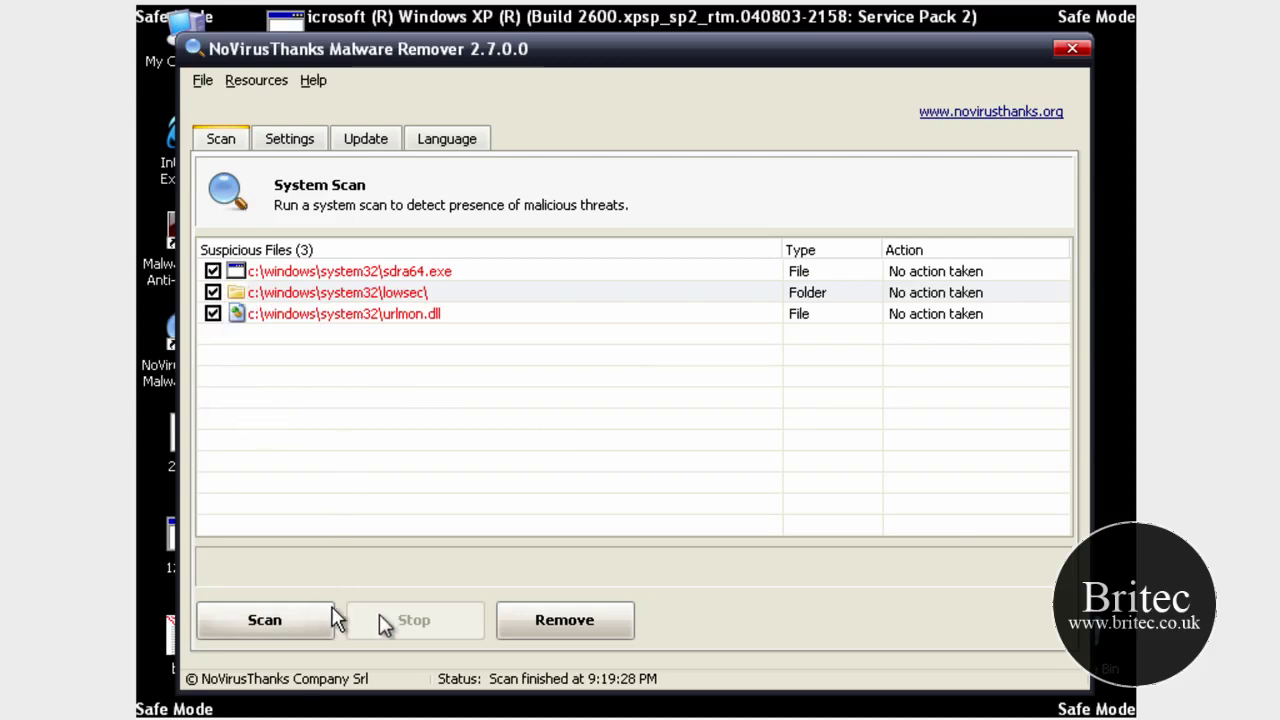
pyautogui.click(586, 634)
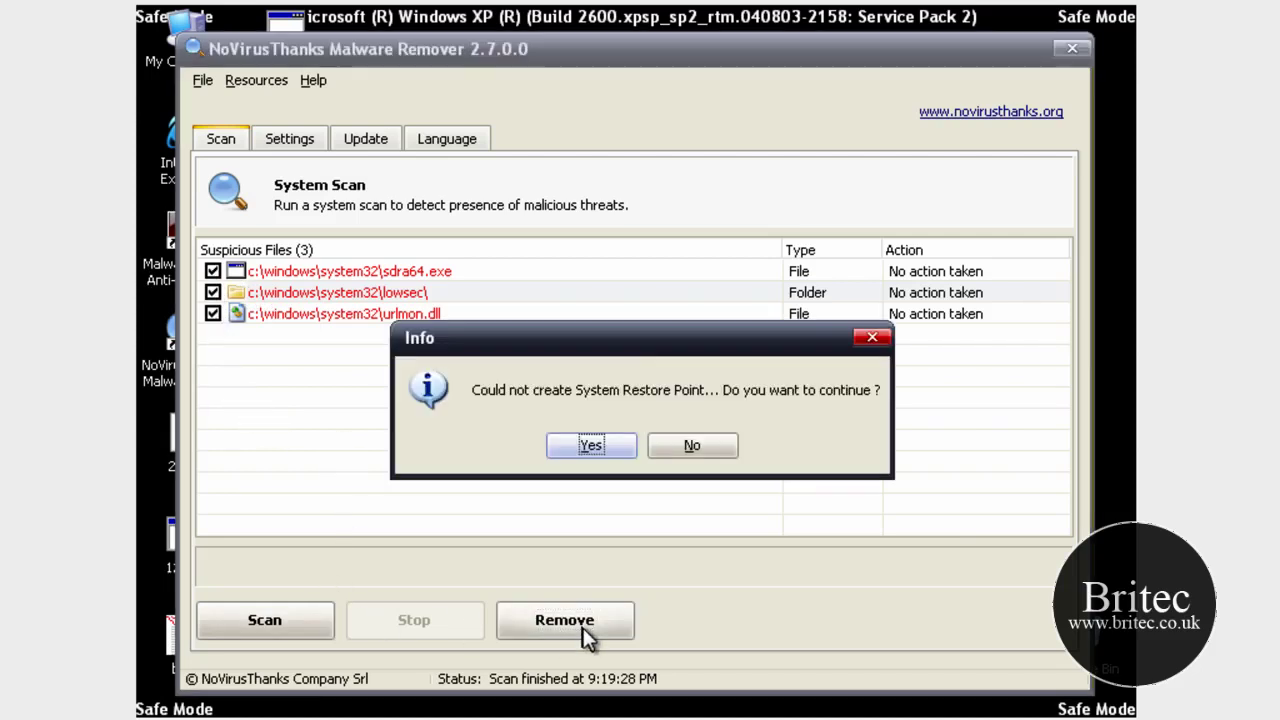
pyautogui.click(588, 449)
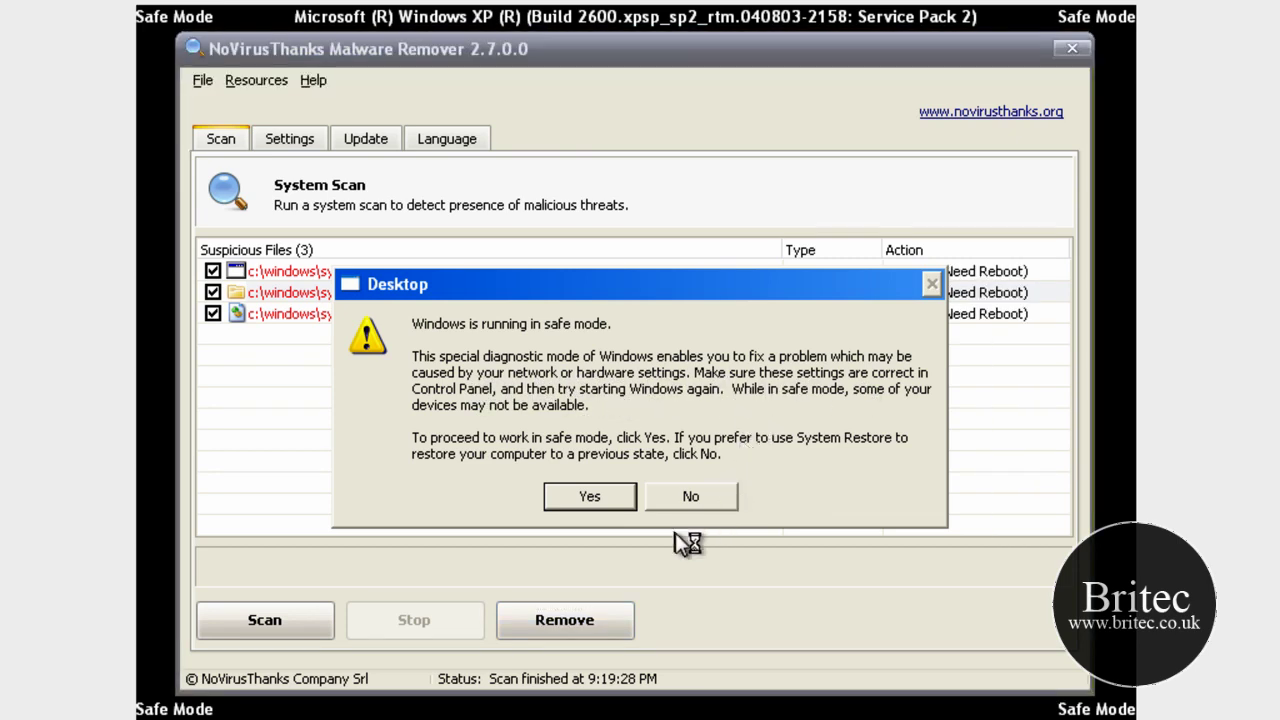
# Stay in safe mode, close My Documents and restart Windows from Turn Off Computer.
pyautogui.click(580, 496)
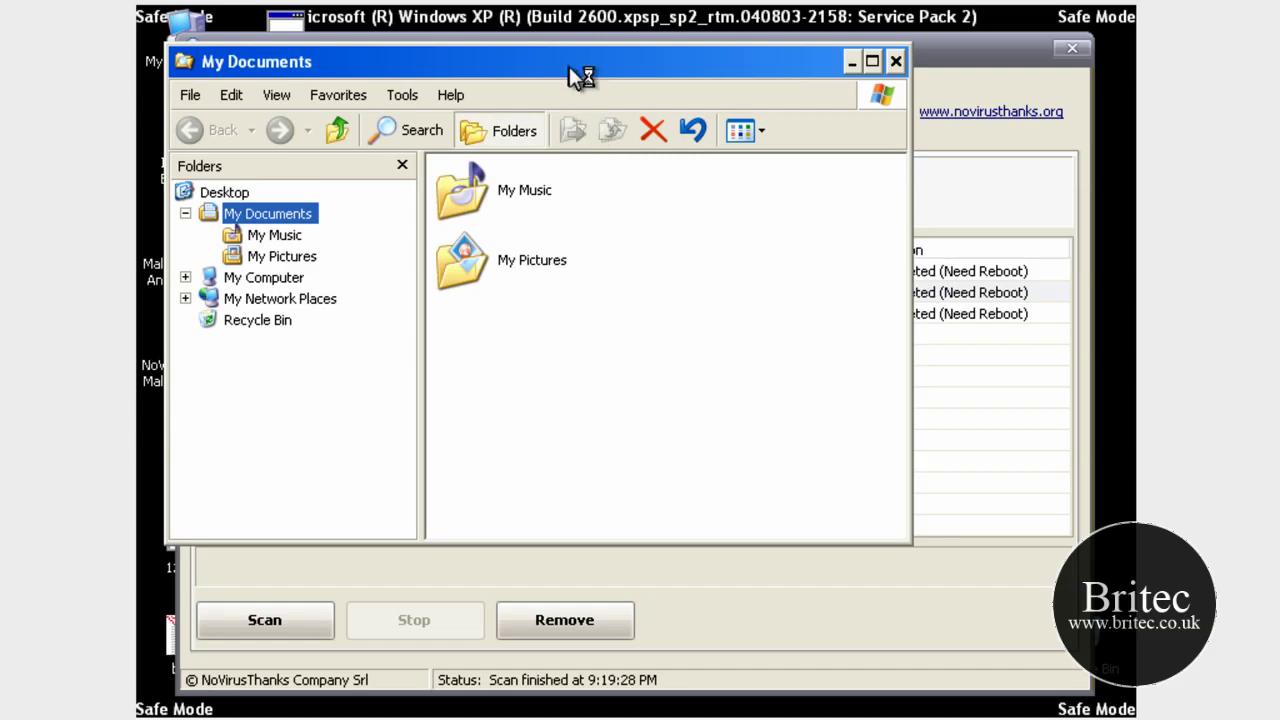
pyautogui.moveTo(582, 68); pyautogui.dragTo(680, 122)
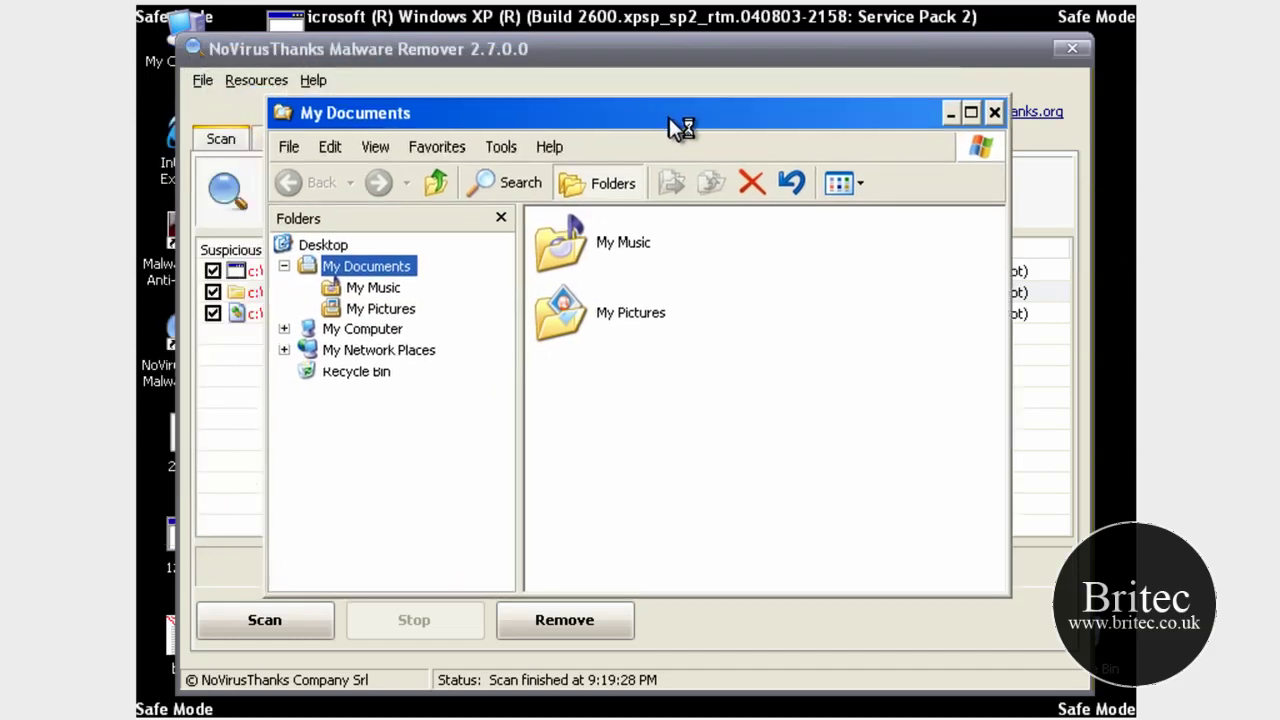
pyautogui.click(992, 117)
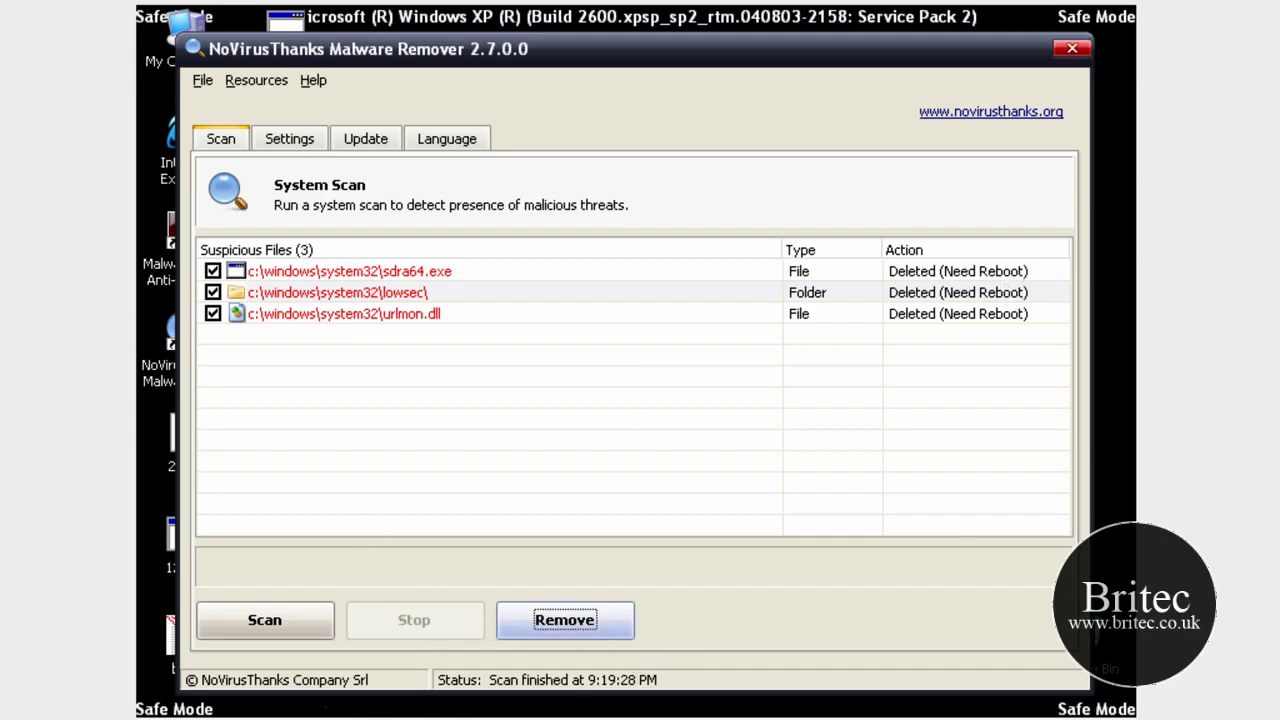
pyautogui.press('super')
pyautogui.click(486, 694)
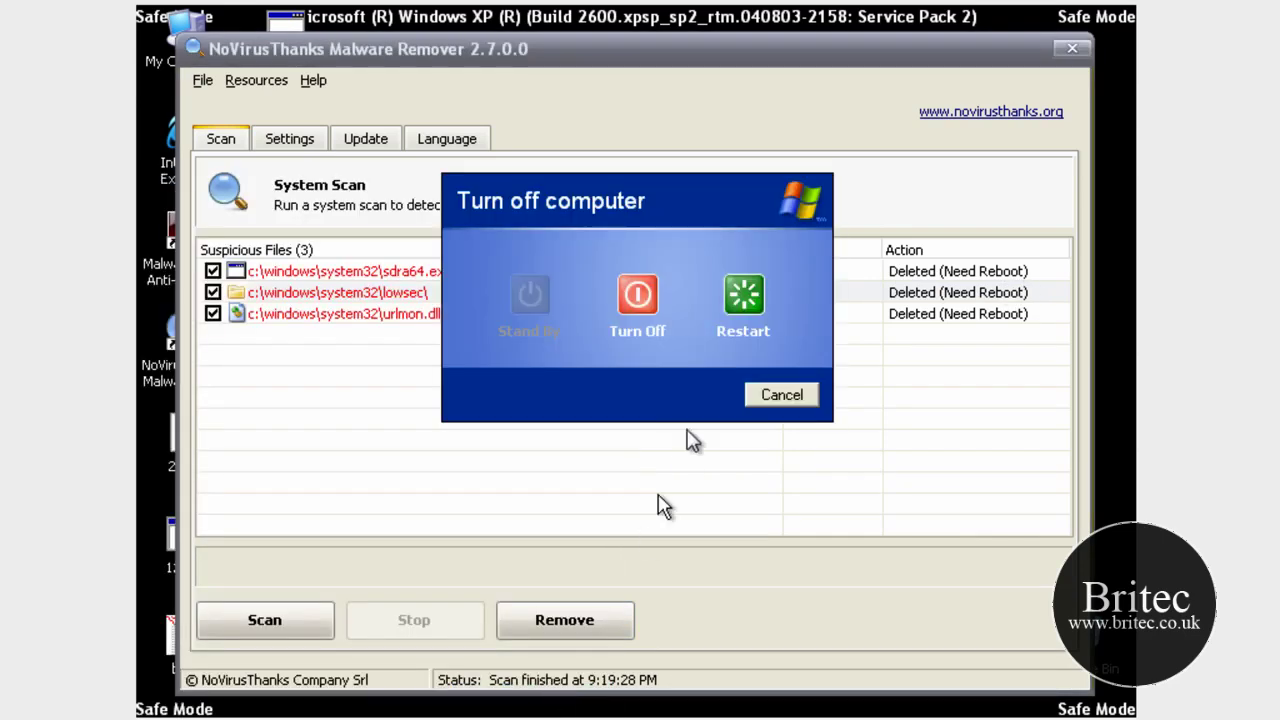
pyautogui.click(742, 298)
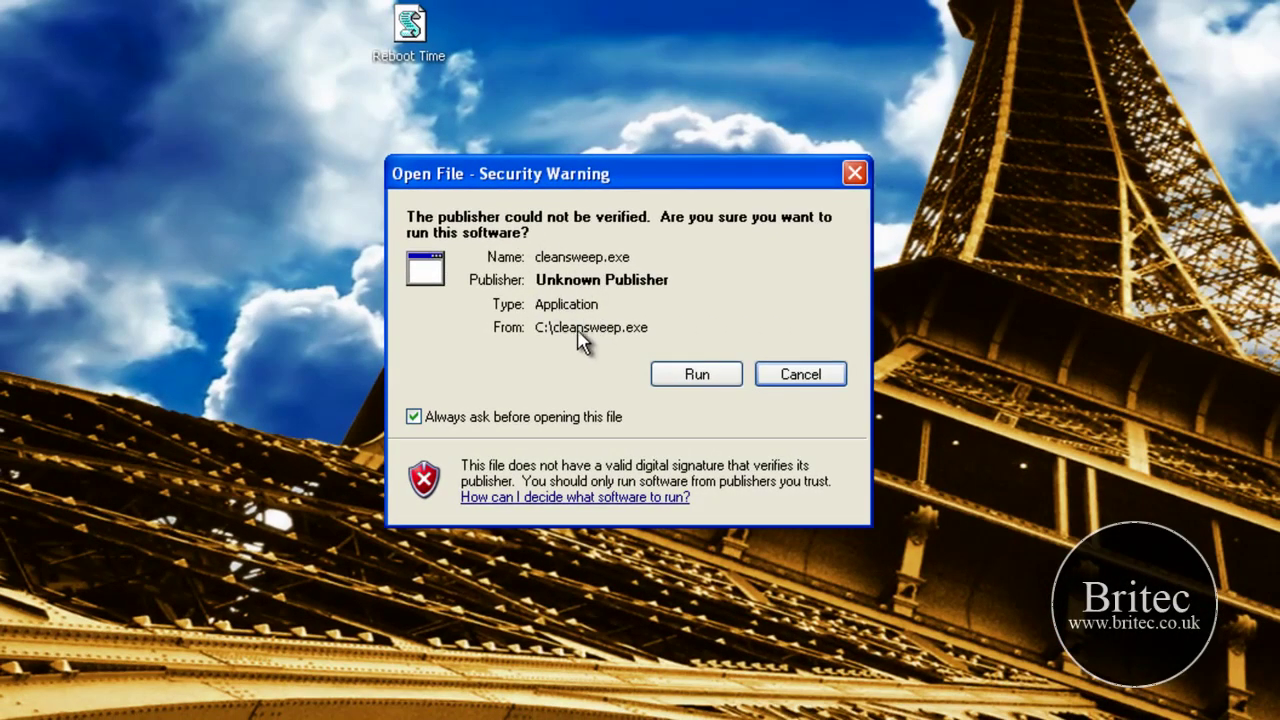
# Refuse to run cleansweep.exe and select the desktop program shortcut.
pyautogui.click(854, 174)
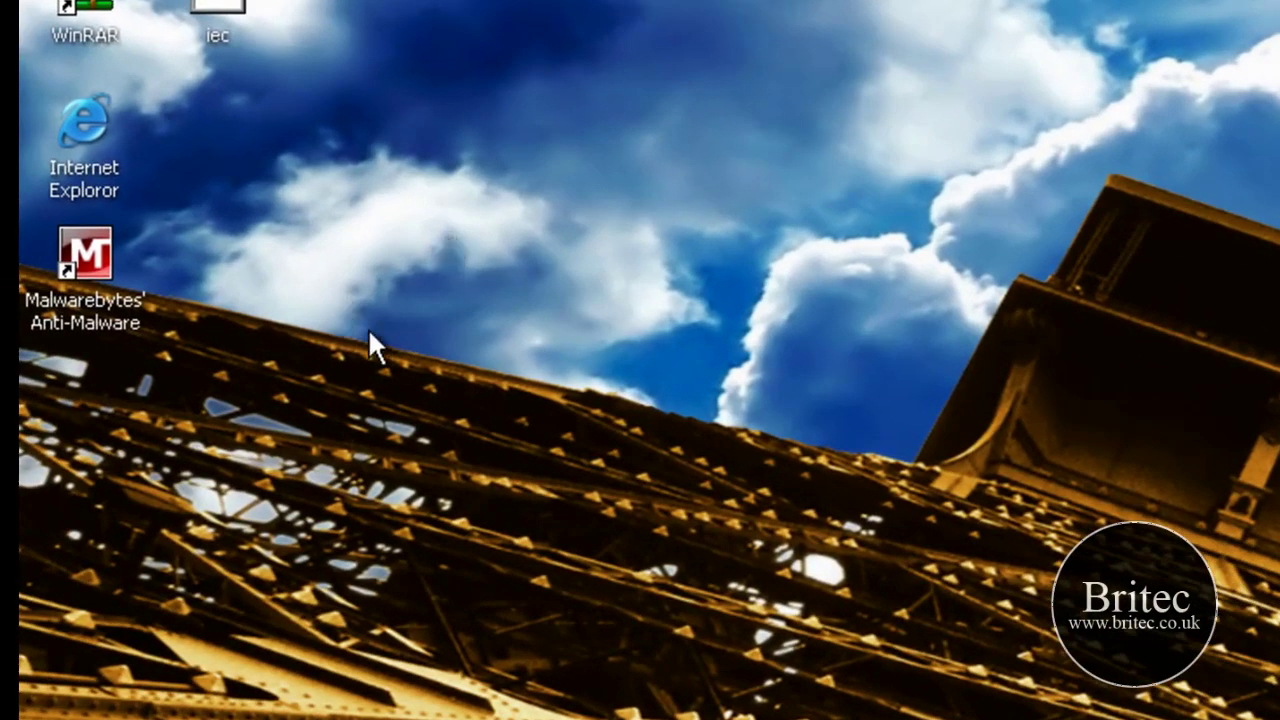
pyautogui.click(96, 251)
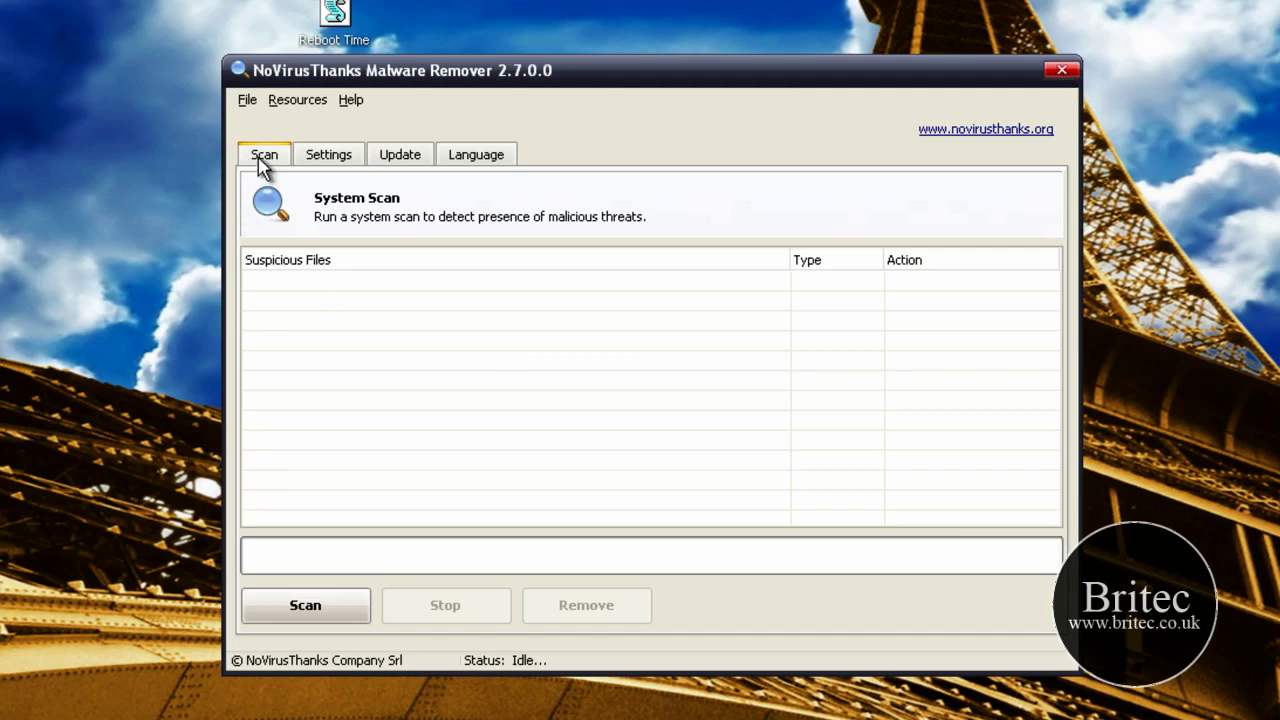
# Set the scan type to Full Scan in the Scan settings and start a new system scan.
pyautogui.click(306, 600)
pyautogui.click(340, 158)
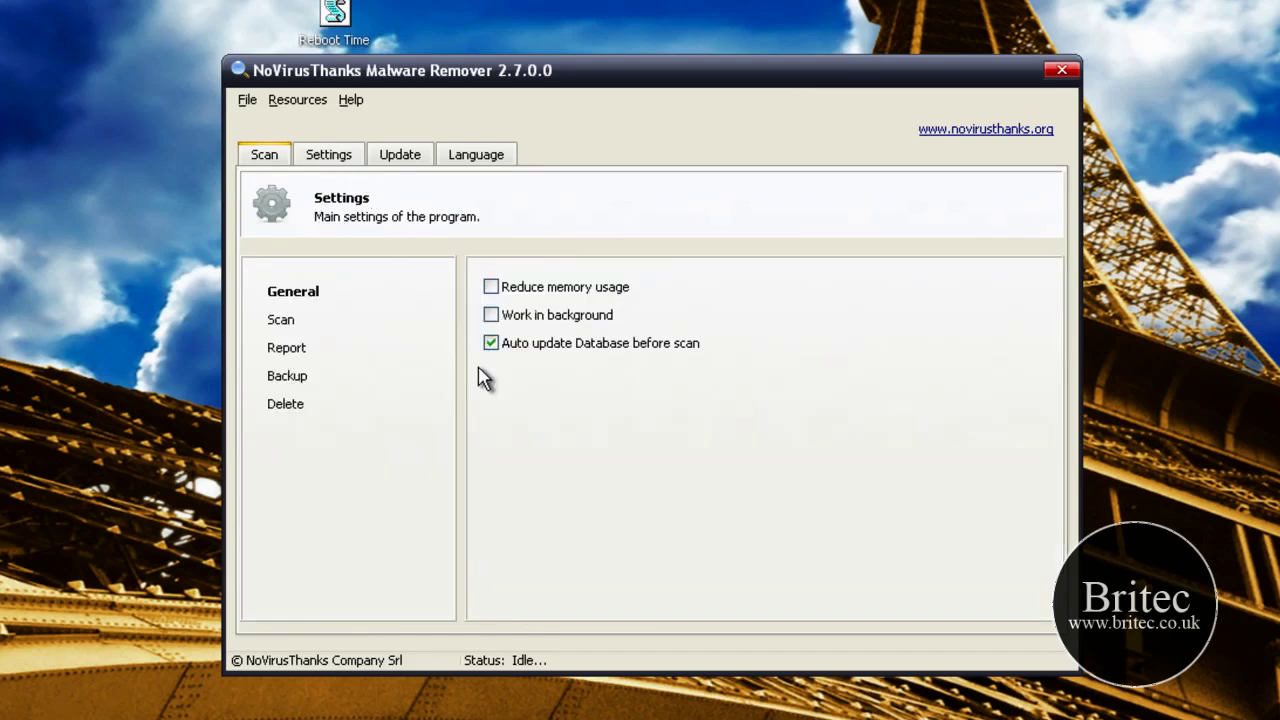
pyautogui.click(385, 156)
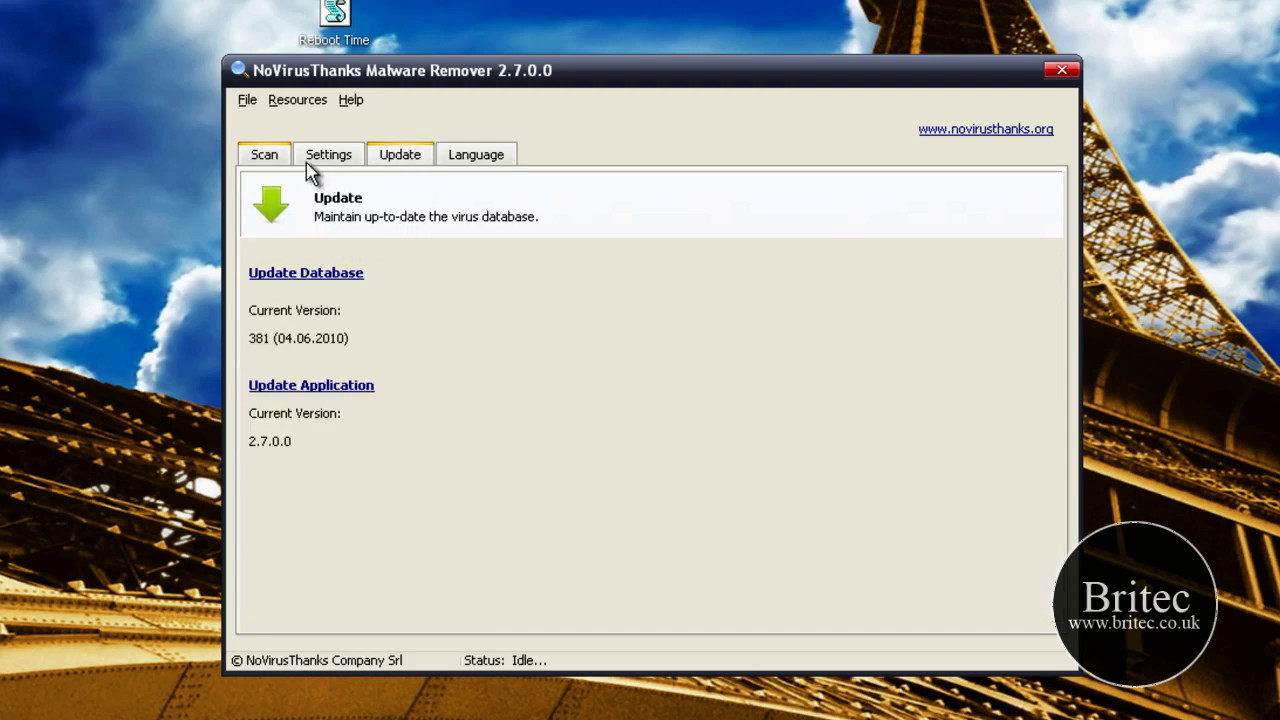
pyautogui.click(260, 158)
pyautogui.click(334, 160)
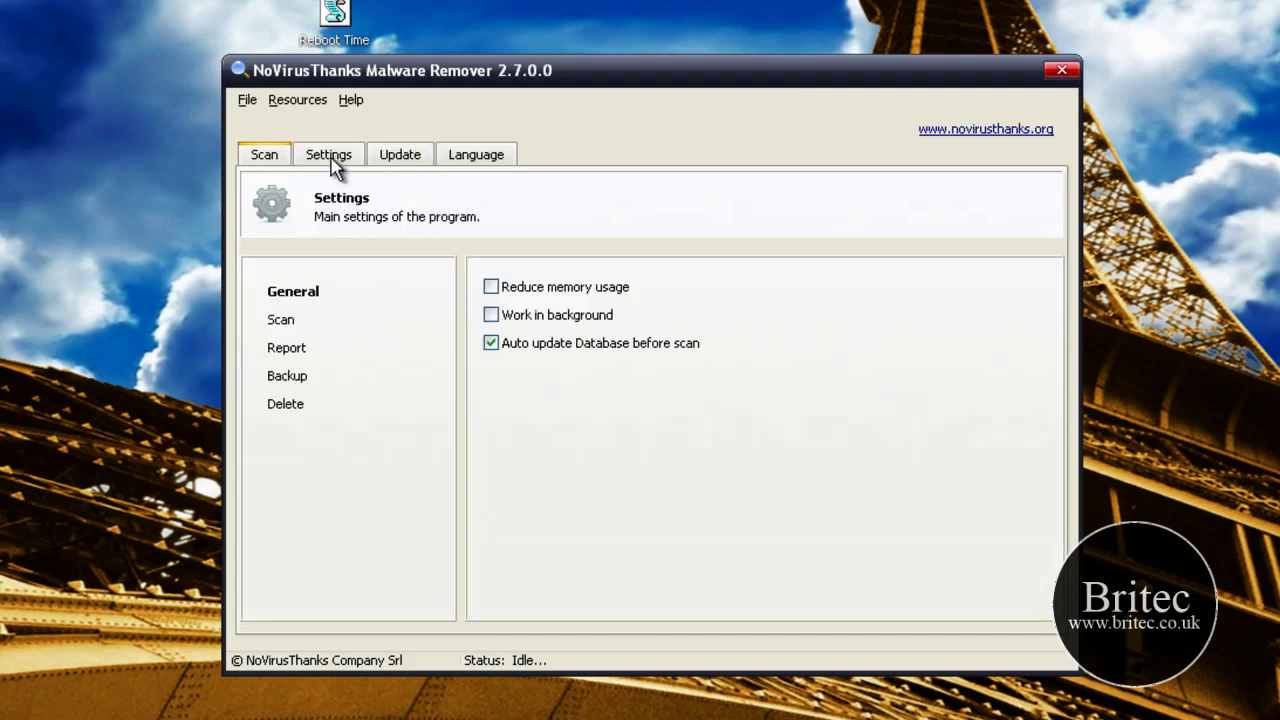
pyautogui.click(281, 325)
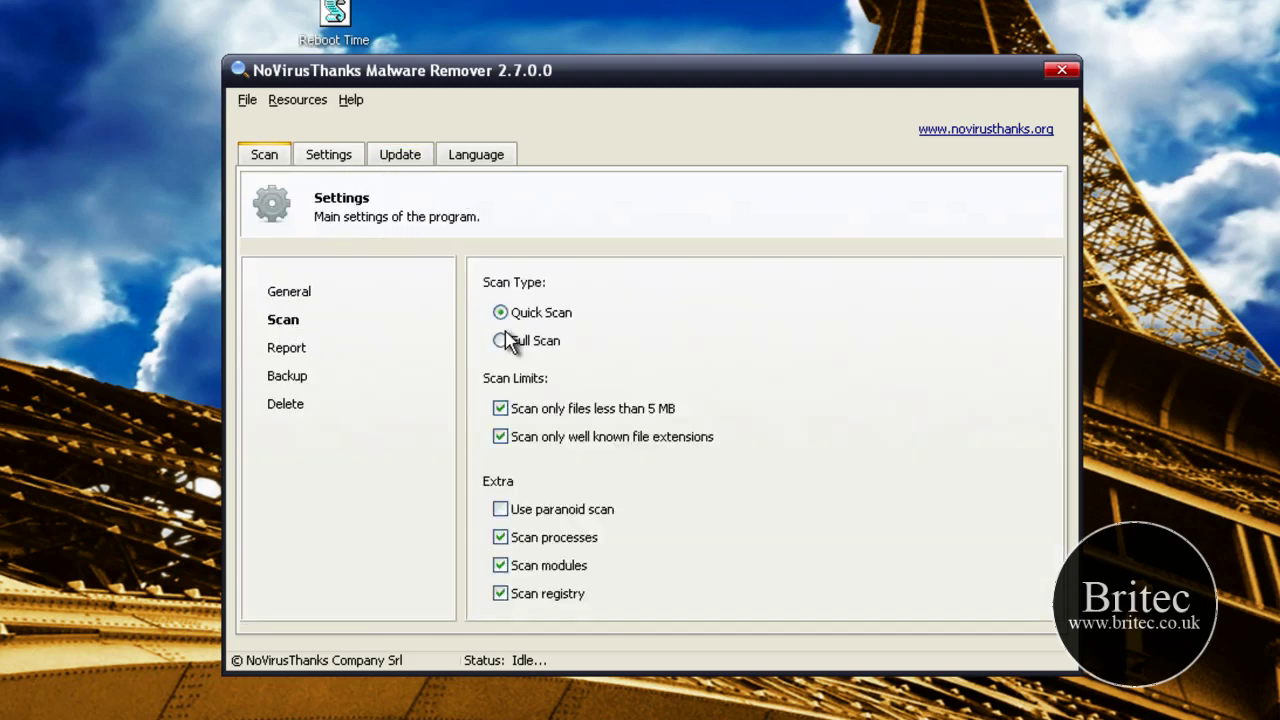
pyautogui.click(500, 341)
pyautogui.click(269, 162)
pyautogui.click(307, 609)
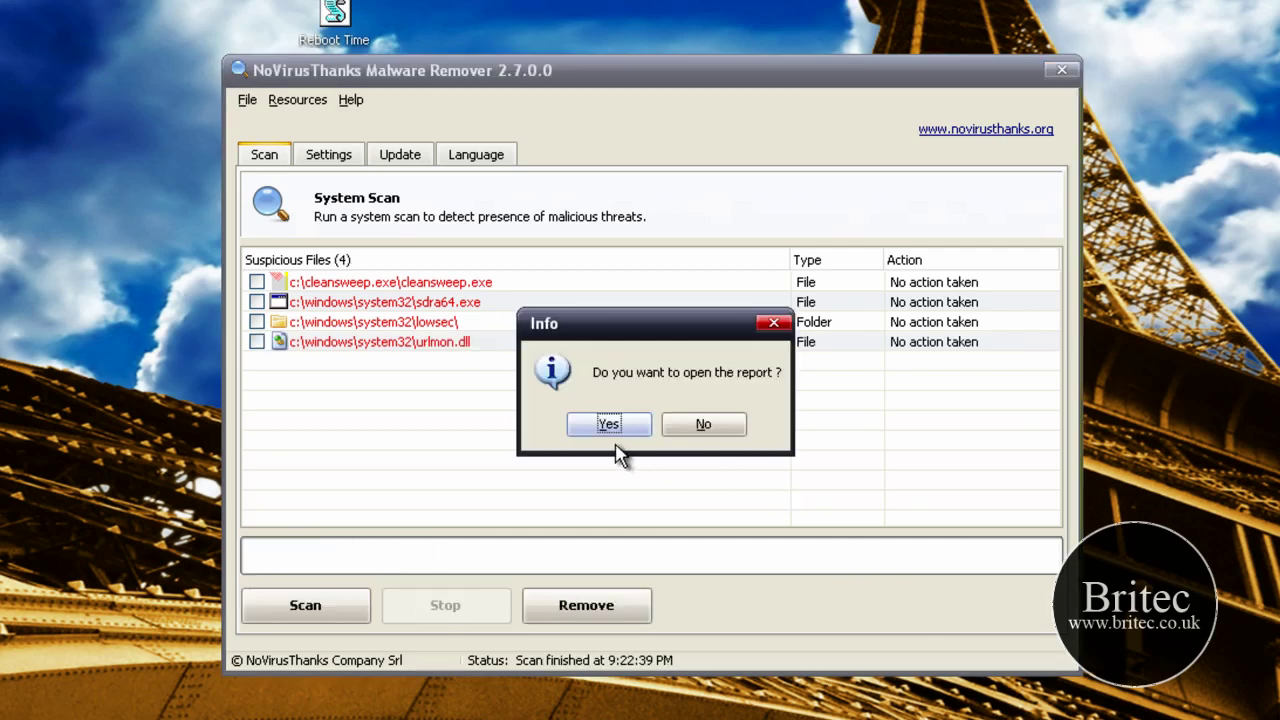
# Skip the report and remove cleansweep.exe, sdra64.exe, the lowsec folder and urlmon.dll.
pyautogui.click(705, 428)
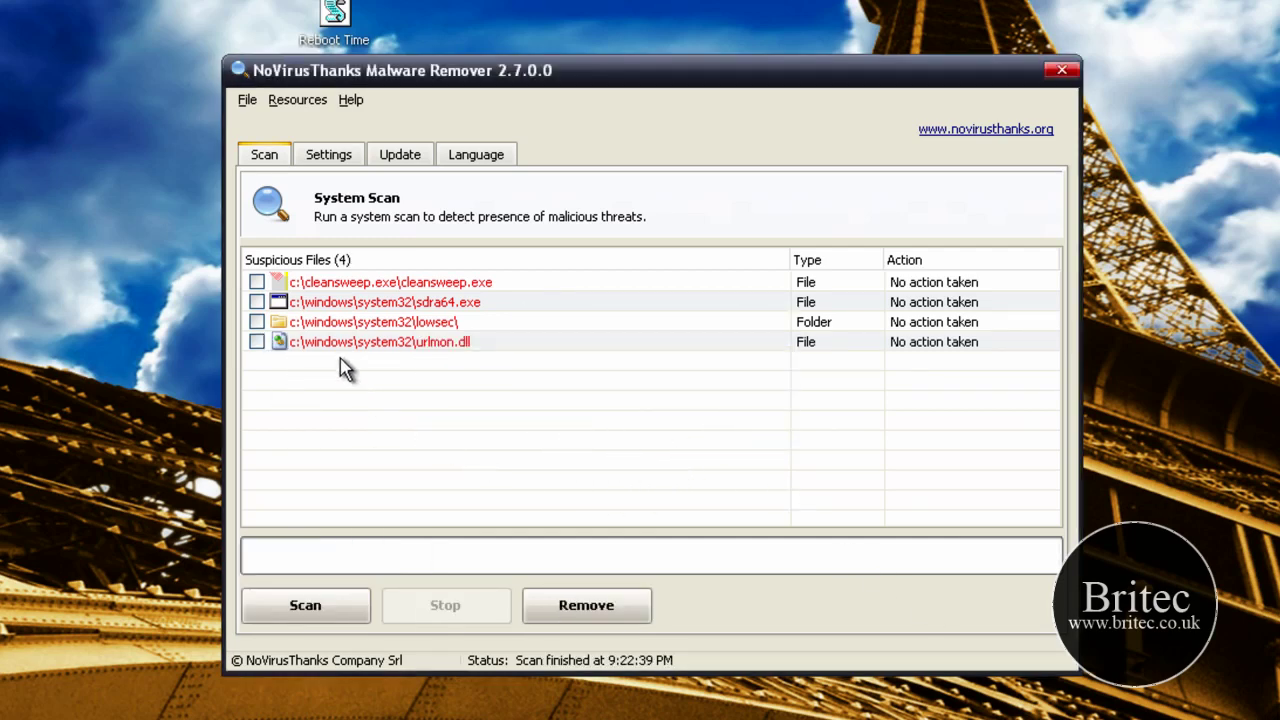
pyautogui.click(257, 282)
pyautogui.click(257, 302)
pyautogui.click(257, 322)
pyautogui.click(257, 342)
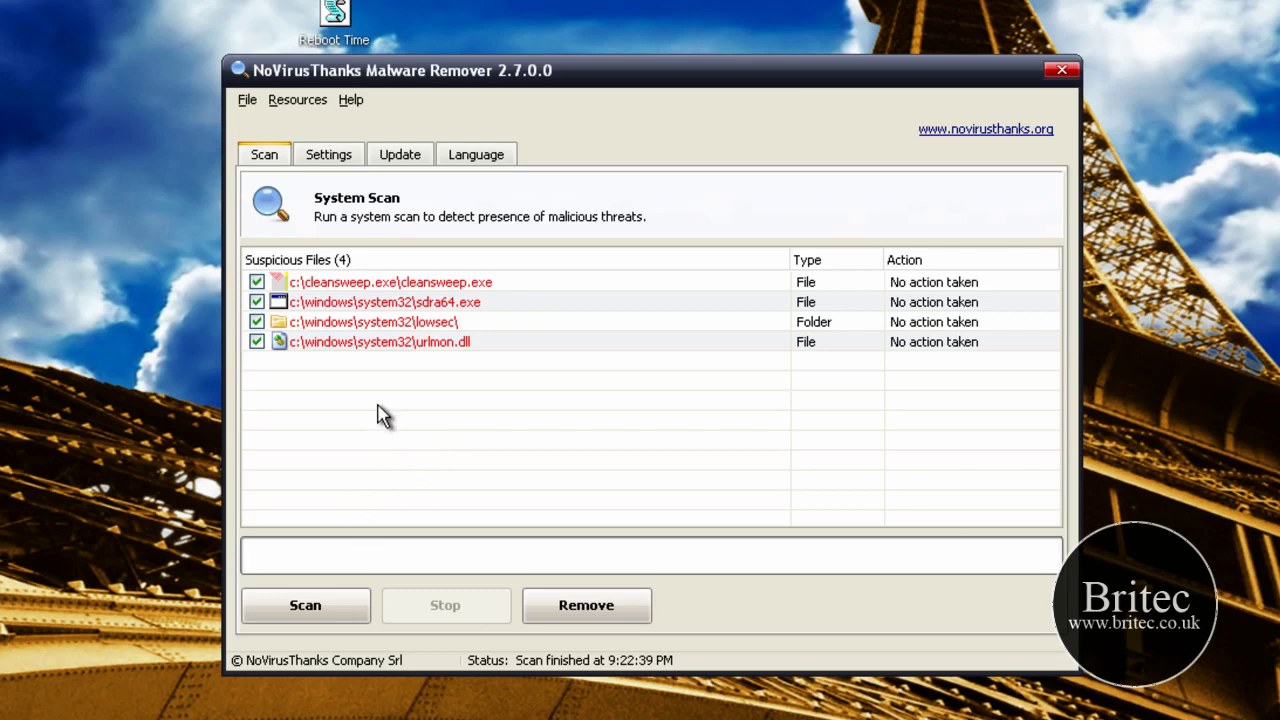
pyautogui.click(580, 610)
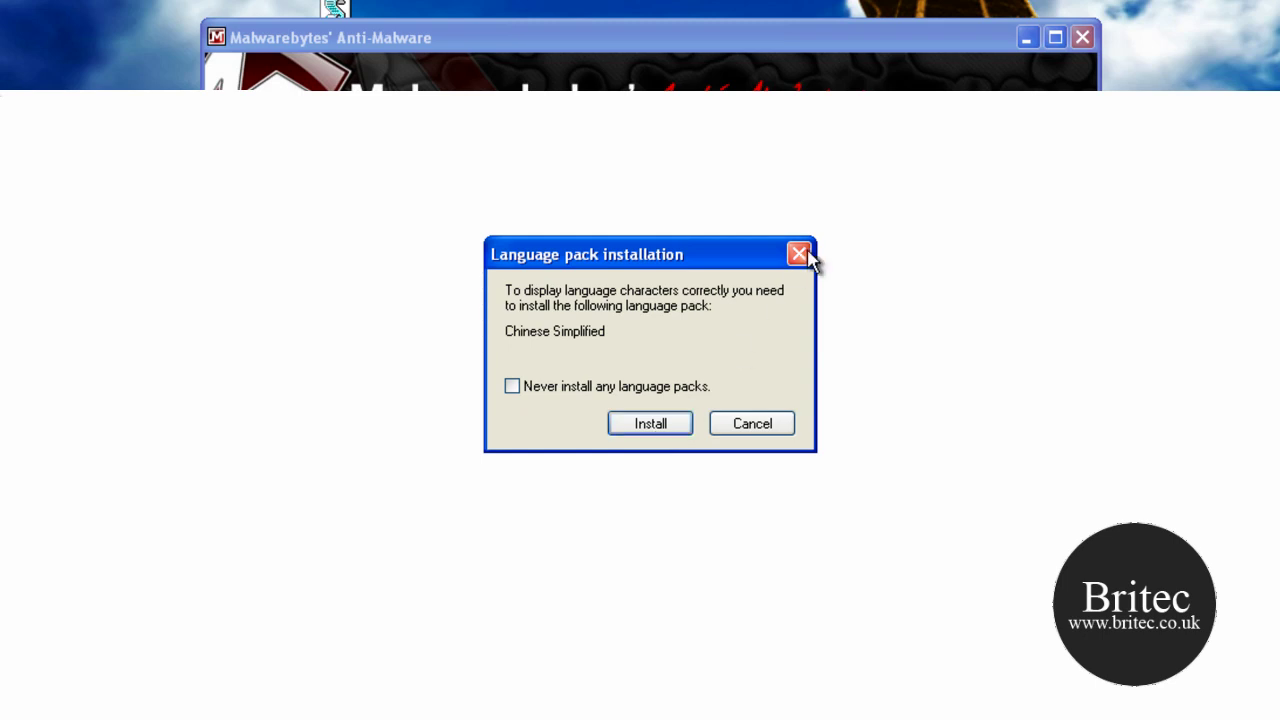
# Decline the language pack and start Malwarebytes' quick scan.
pyautogui.click(800, 255)
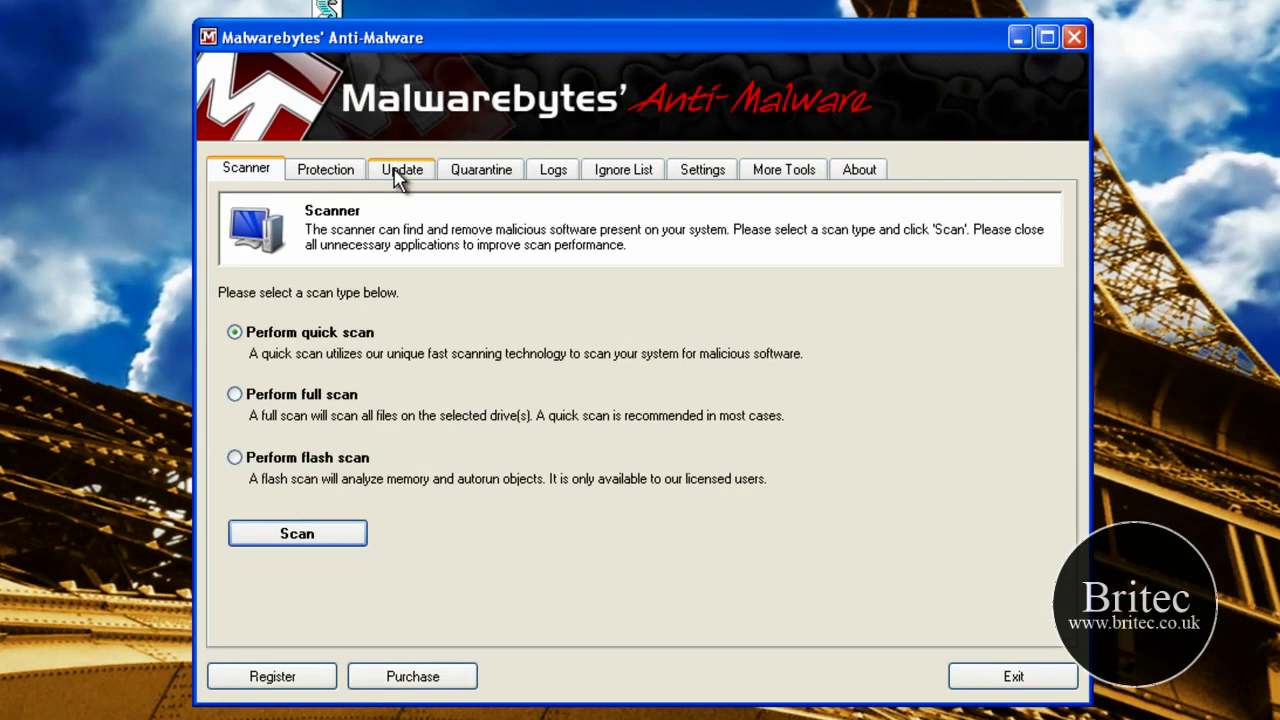
pyautogui.click(318, 534)
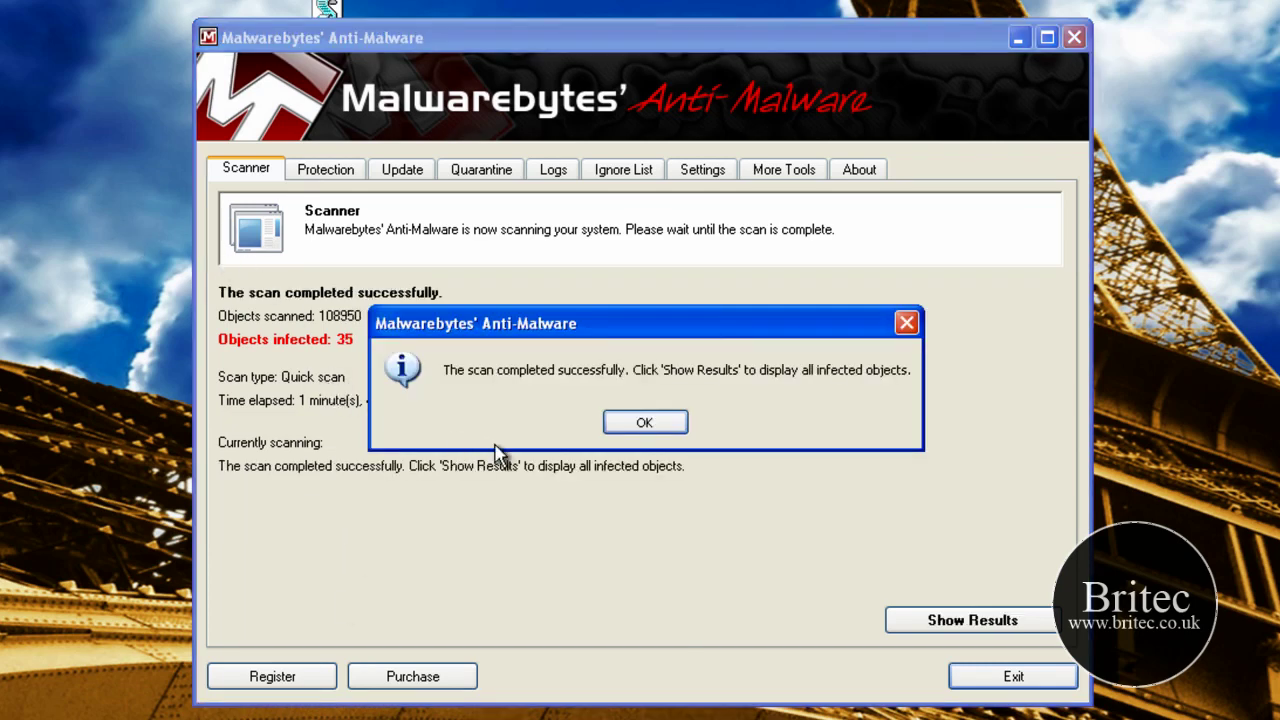
# Open the list of 35 infected objects, widen the Vendor column and scroll through it.
pyautogui.click(645, 422)
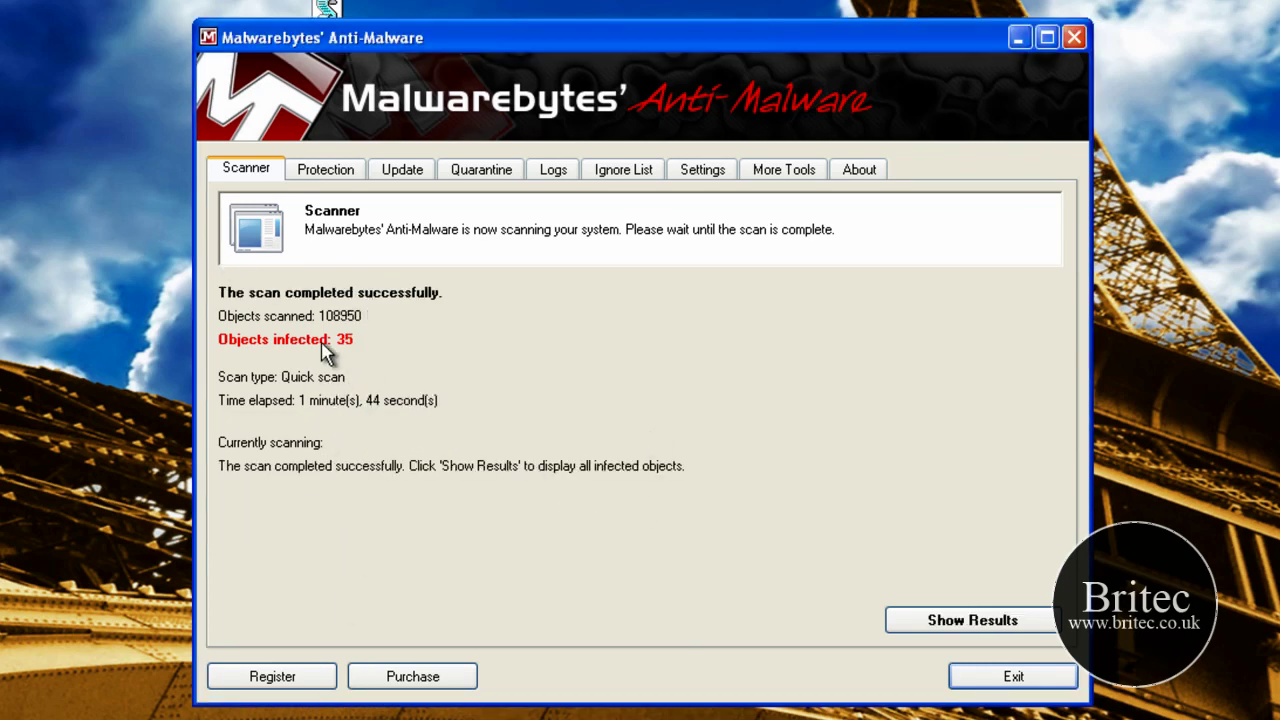
pyautogui.click(972, 623)
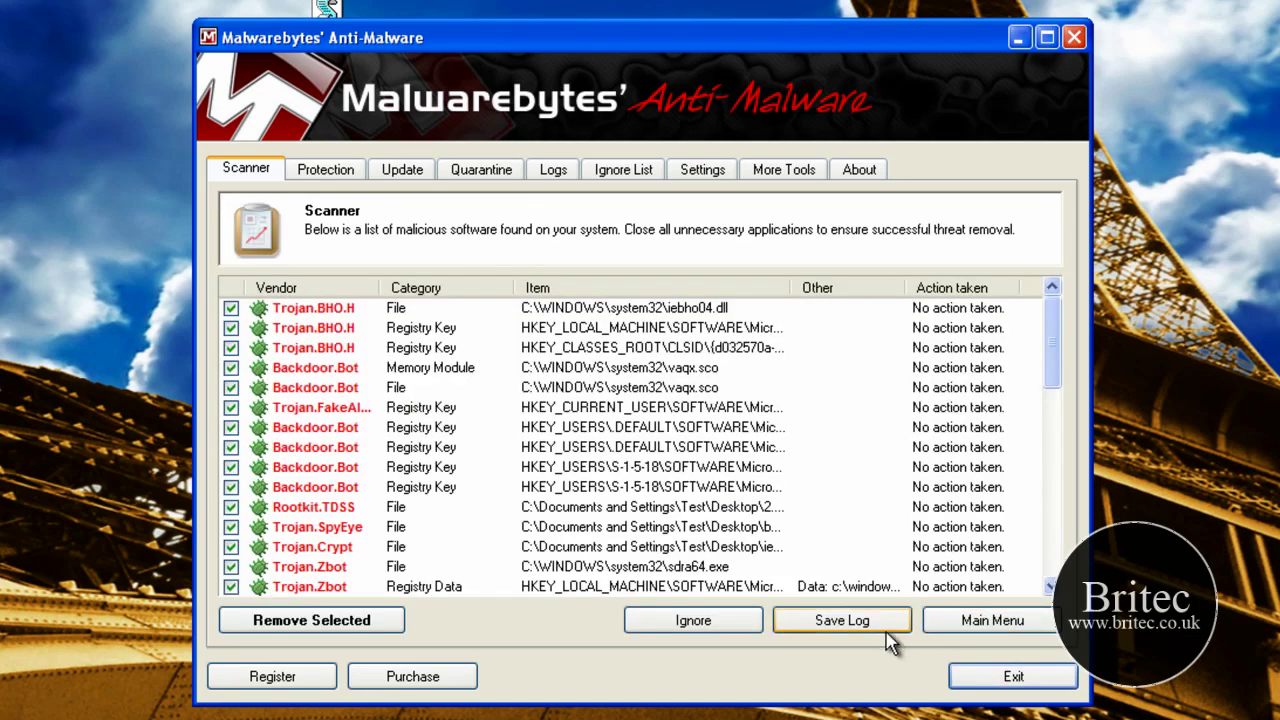
pyautogui.moveTo(383, 288); pyautogui.dragTo(447, 288)
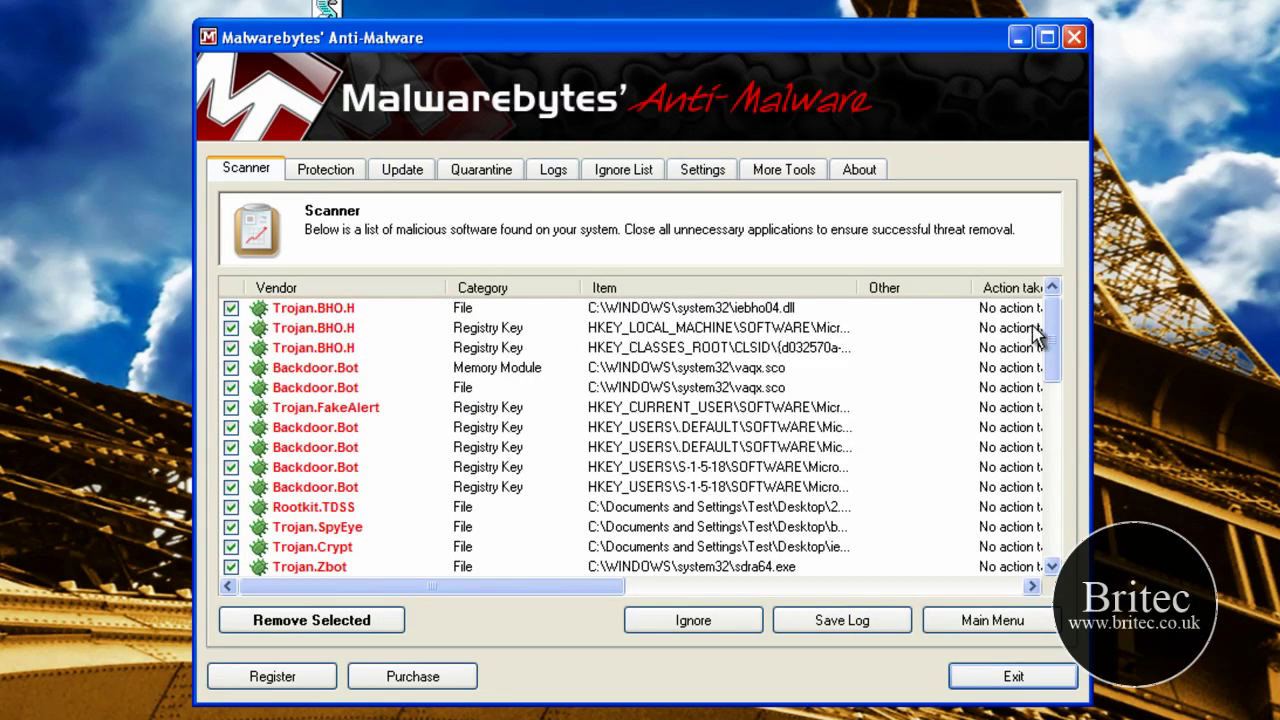
pyautogui.moveTo(1052, 338); pyautogui.dragTo(1052, 351)
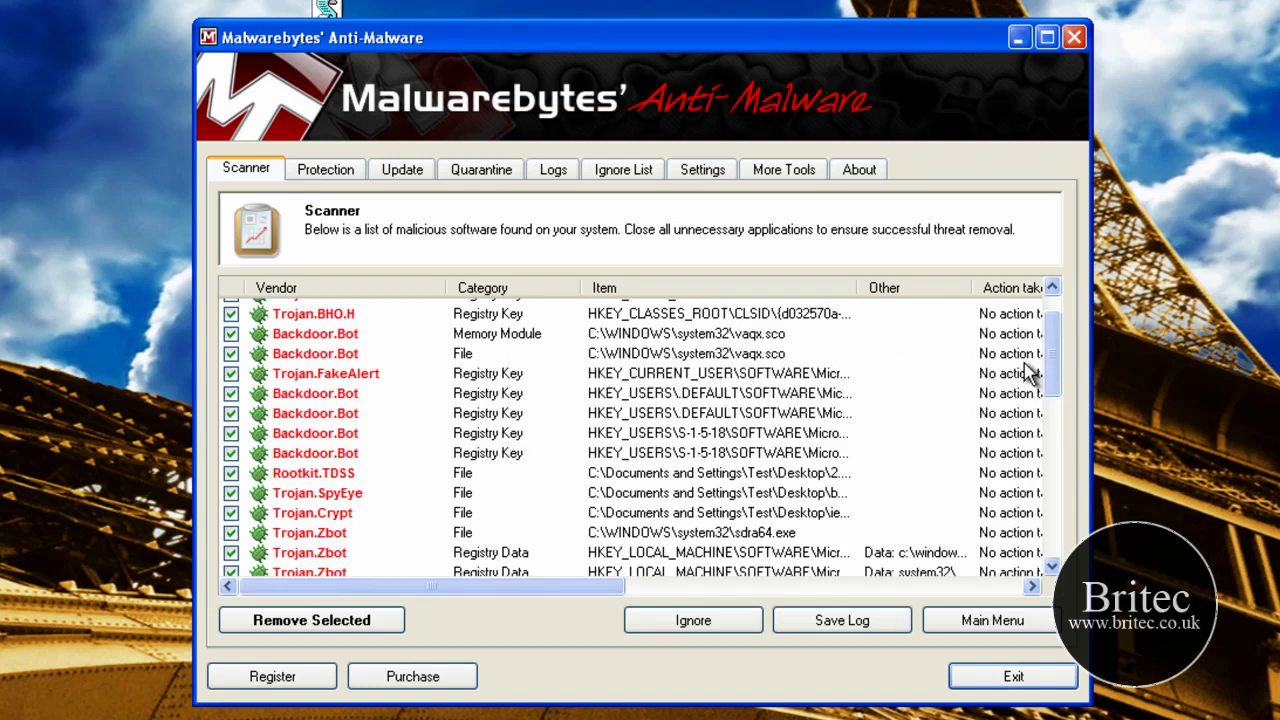
pyautogui.moveTo(1050, 355); pyautogui.dragTo(1063, 423)
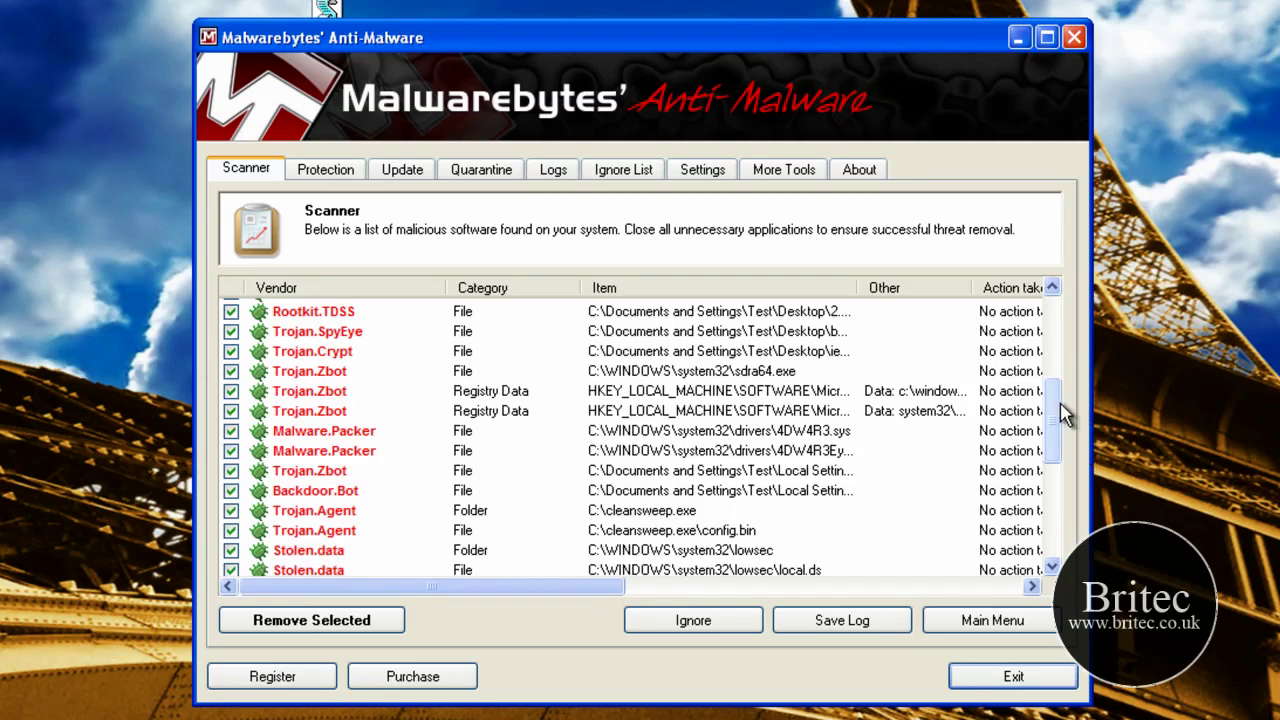
pyautogui.moveTo(1063, 403); pyautogui.dragTo(1060, 470)
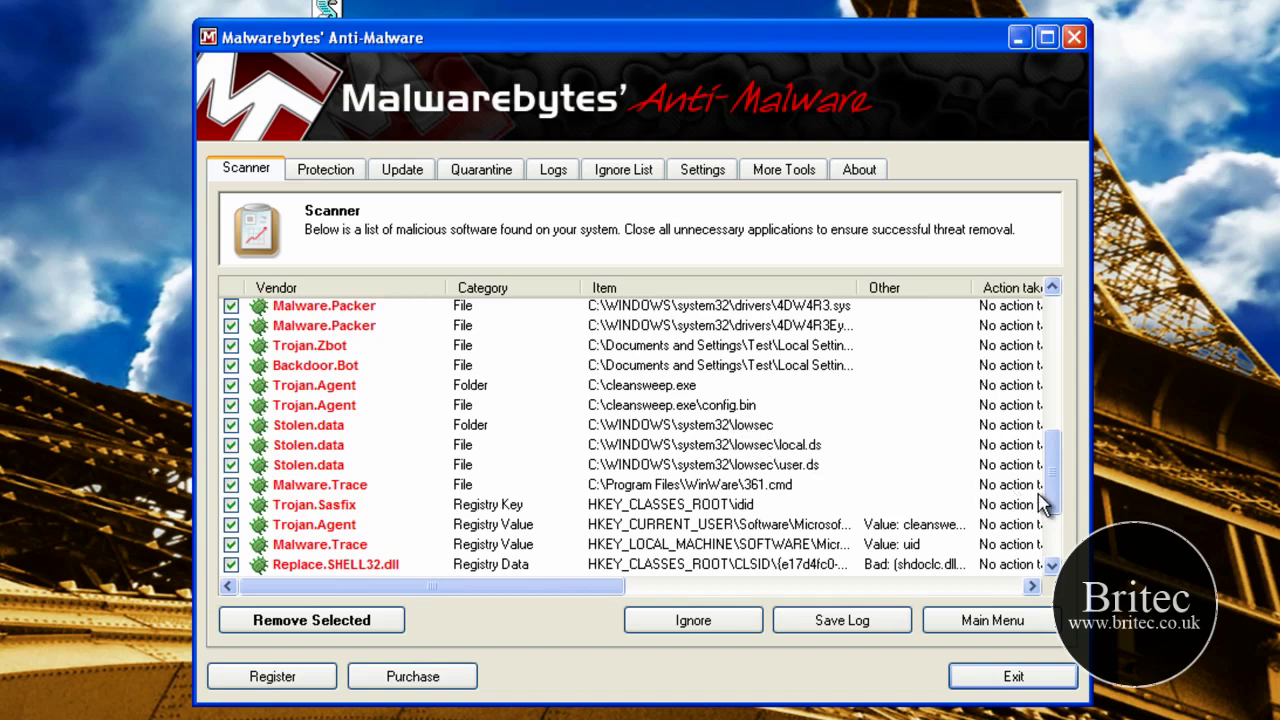
pyautogui.moveTo(1052, 468); pyautogui.dragTo(1048, 510)
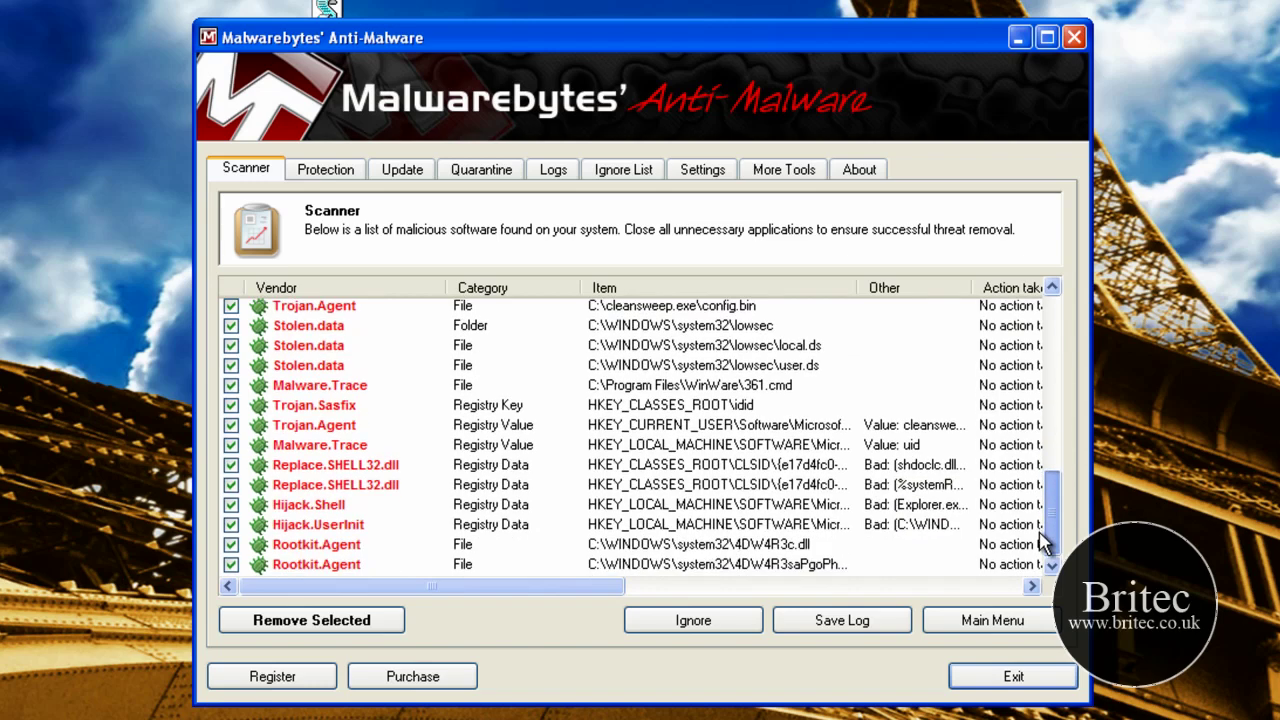
# Quarantine all detected items and close the removal log in Notepad.
pyautogui.click(346, 634)
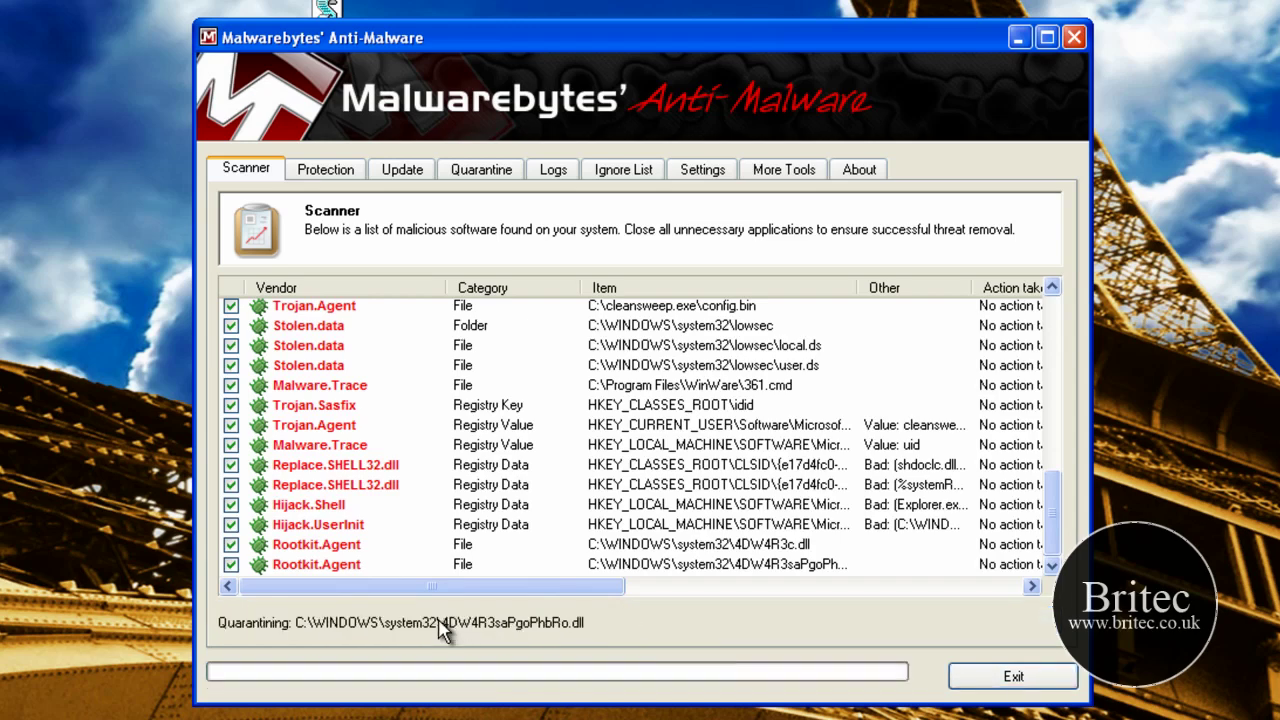
pyautogui.press('n')
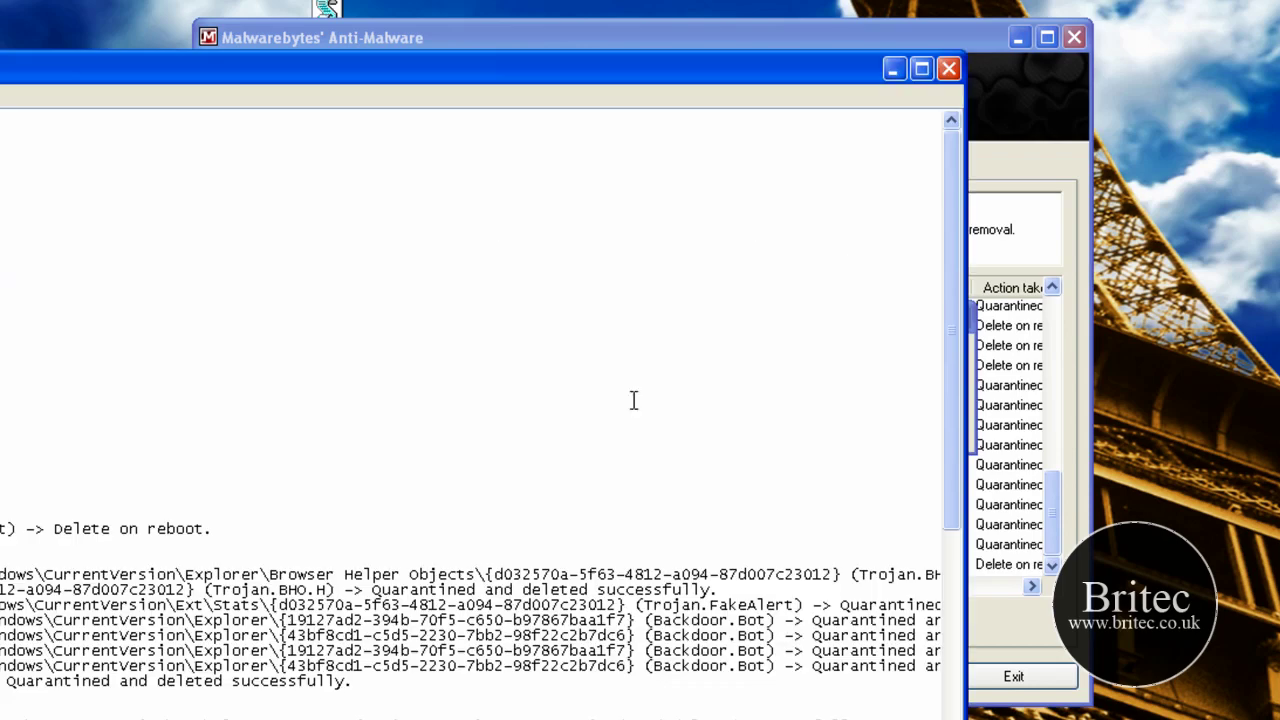
pyautogui.click(948, 68)
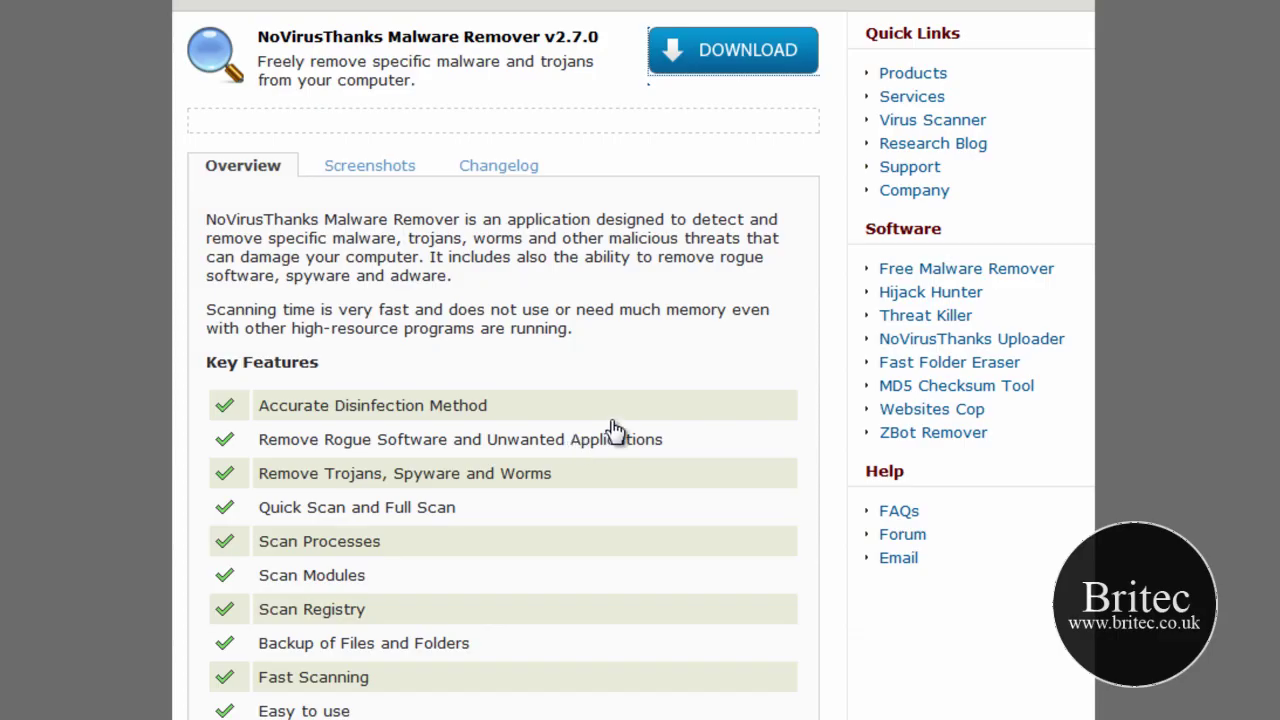
pyautogui.scroll(3, 520, 390)
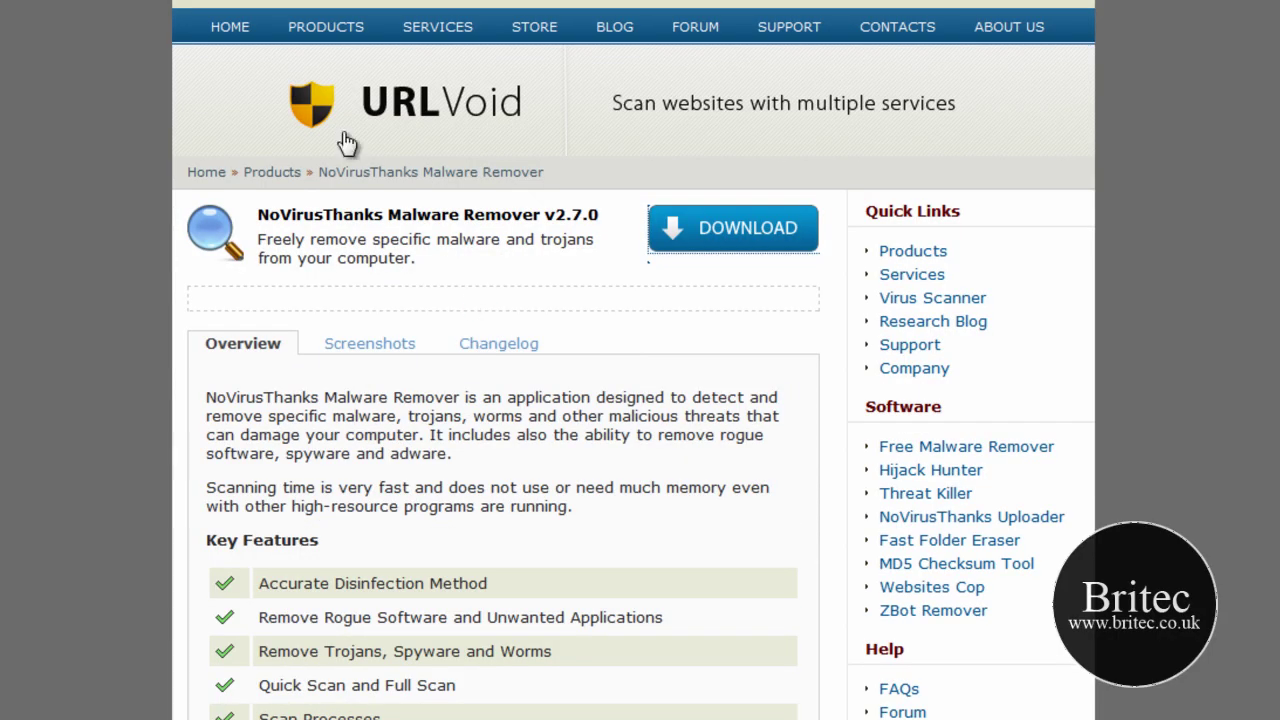